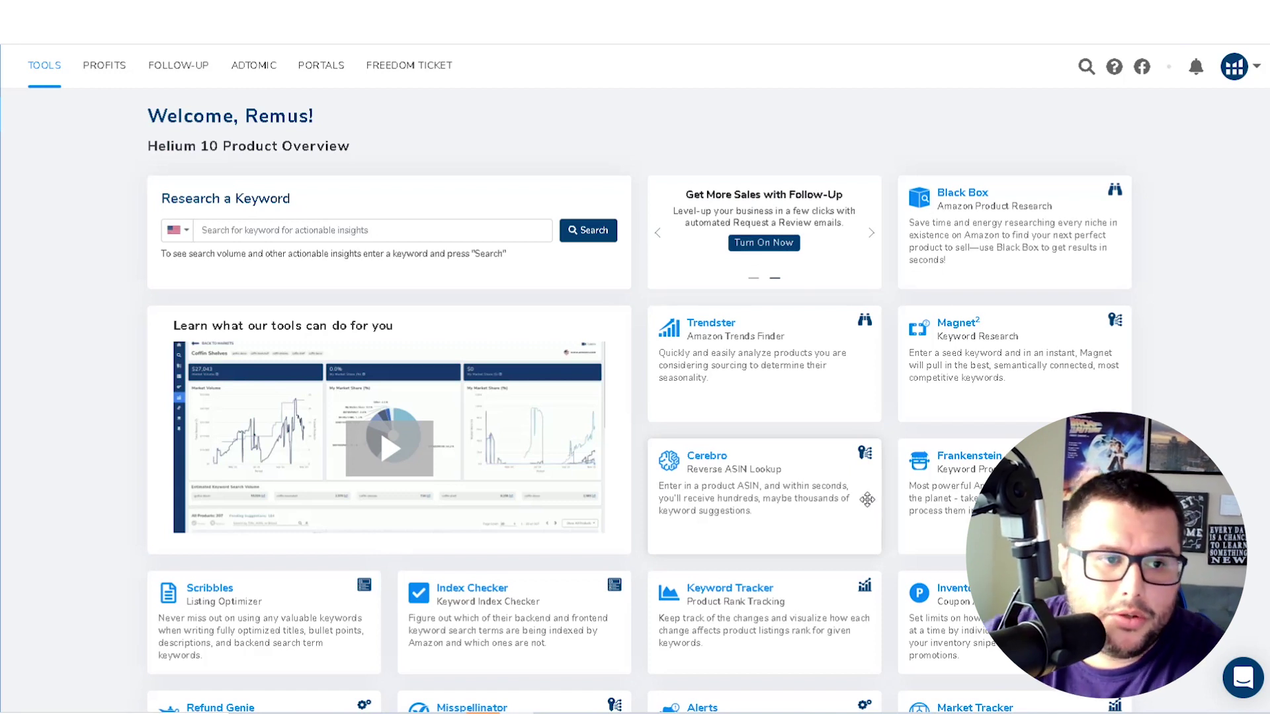
Open the Cerebro reverse ASIN lookup tool from the keyword research tools.
mouse_move(3, 155)
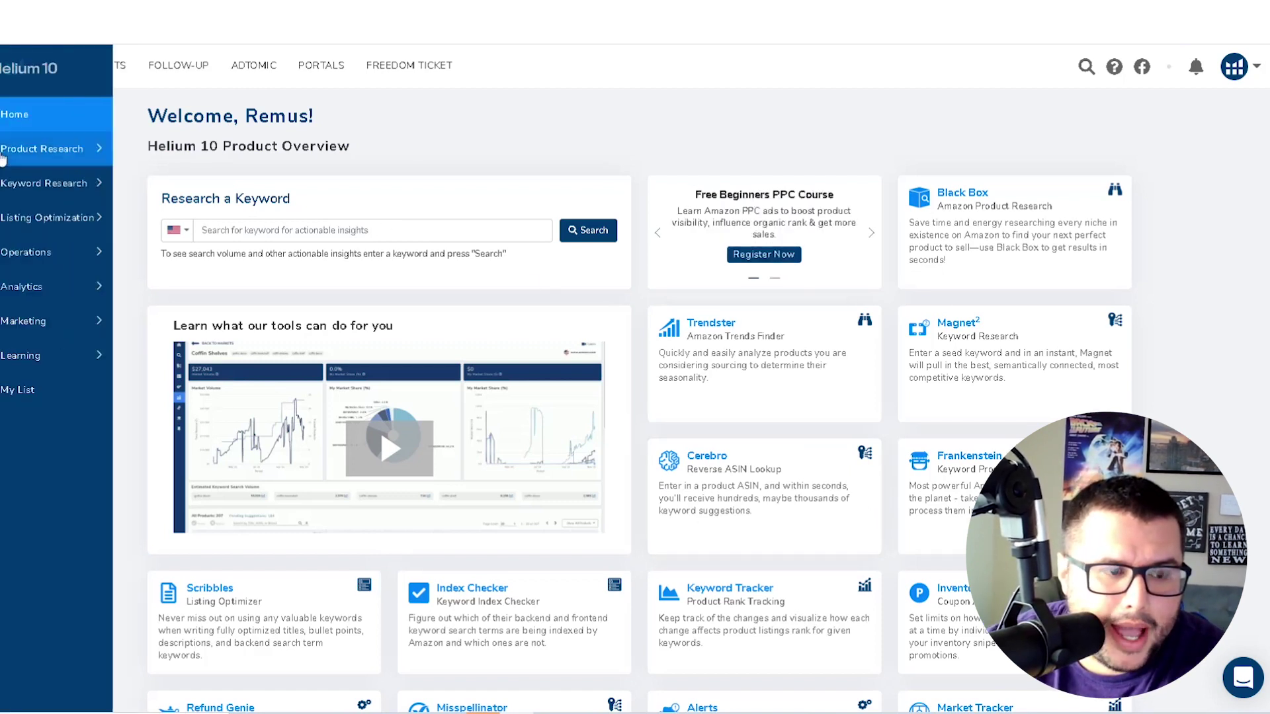
left_click(124, 188)
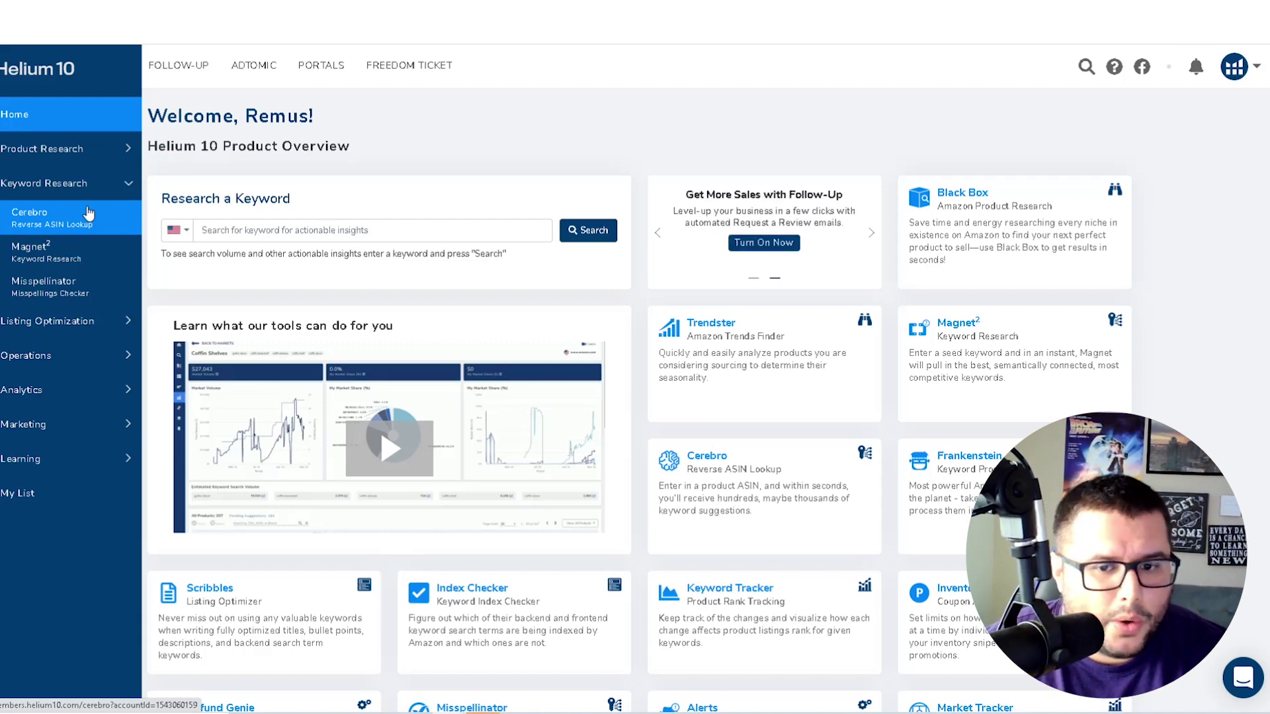
left_click(6, 224)
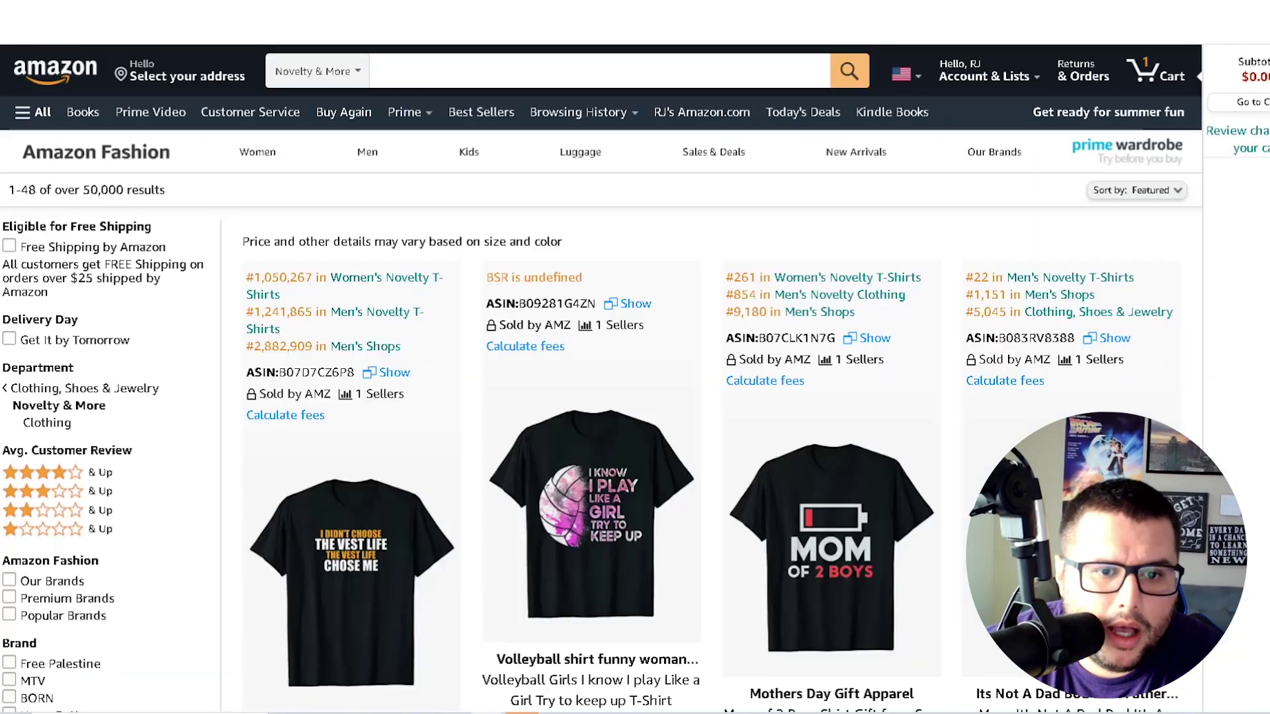
Browse the Amazon novelty T-shirt results sold by Amazon.com for a best-selling design to research.
scroll(706, 341, "down", 2)
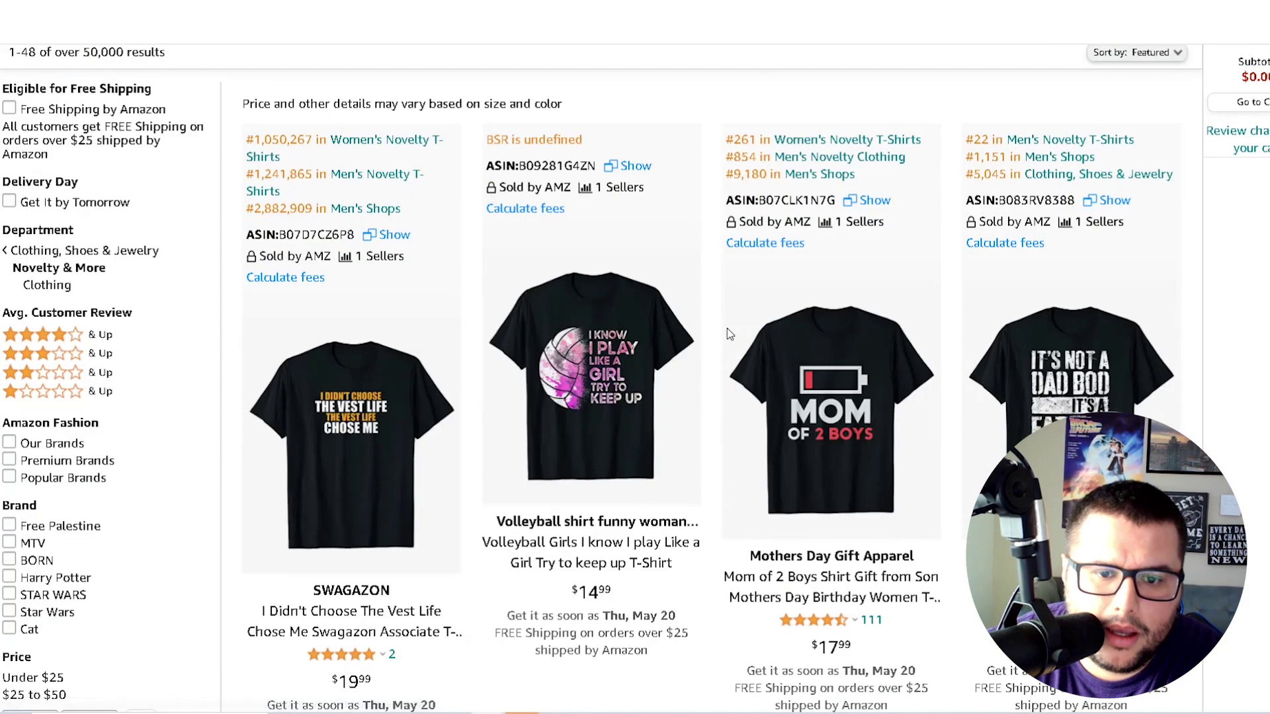
scroll(727, 328, "down", 4)
scroll(736, 337, "down", 4)
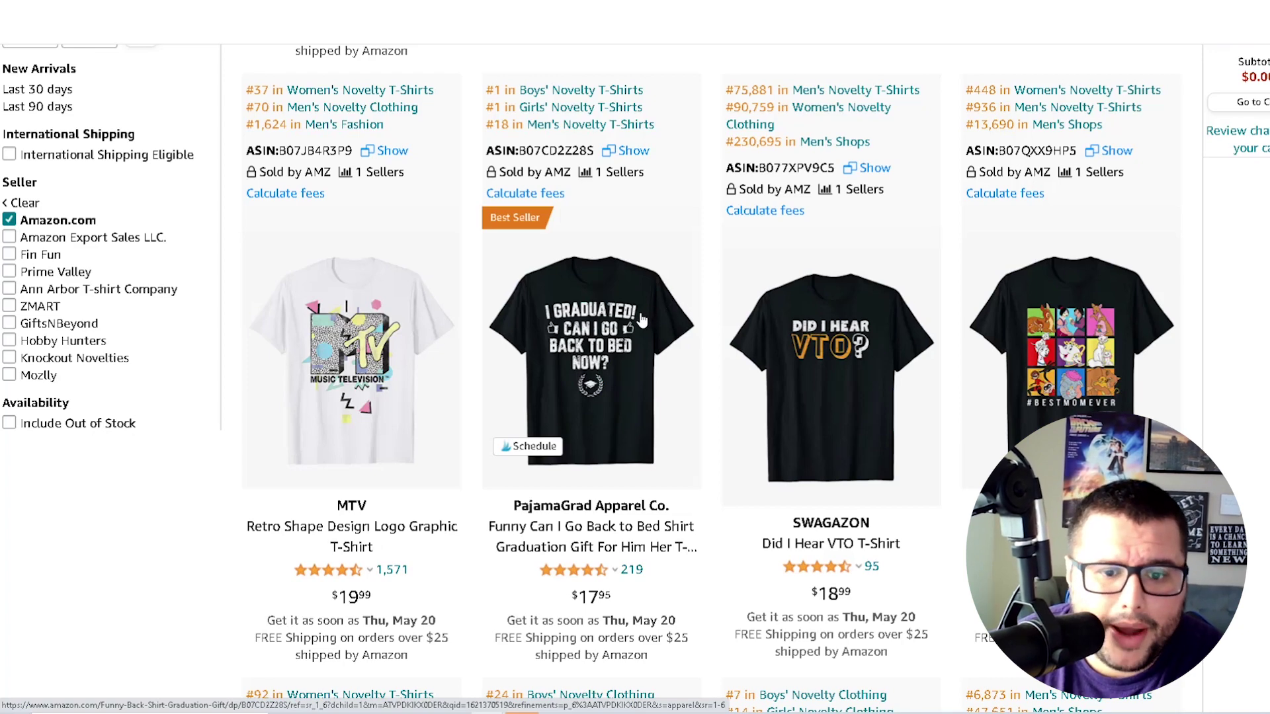
scroll(640, 320, "down", 1)
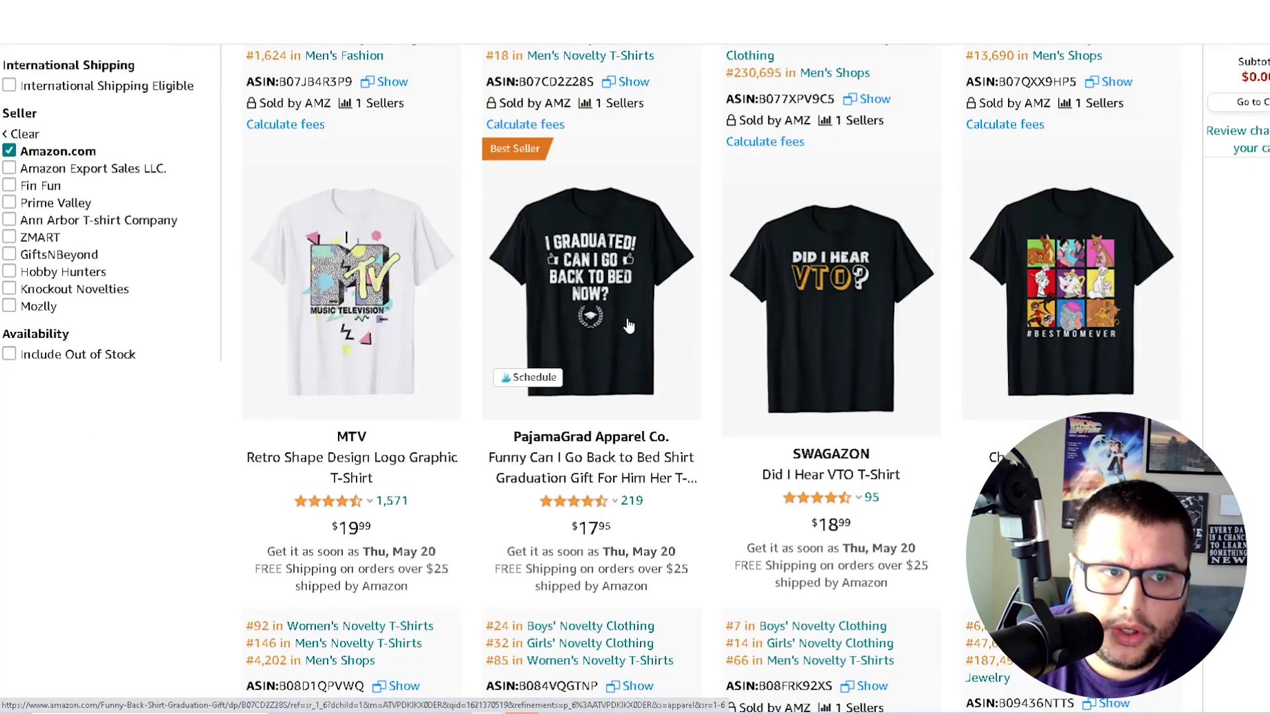
scroll(596, 337, "down", 1)
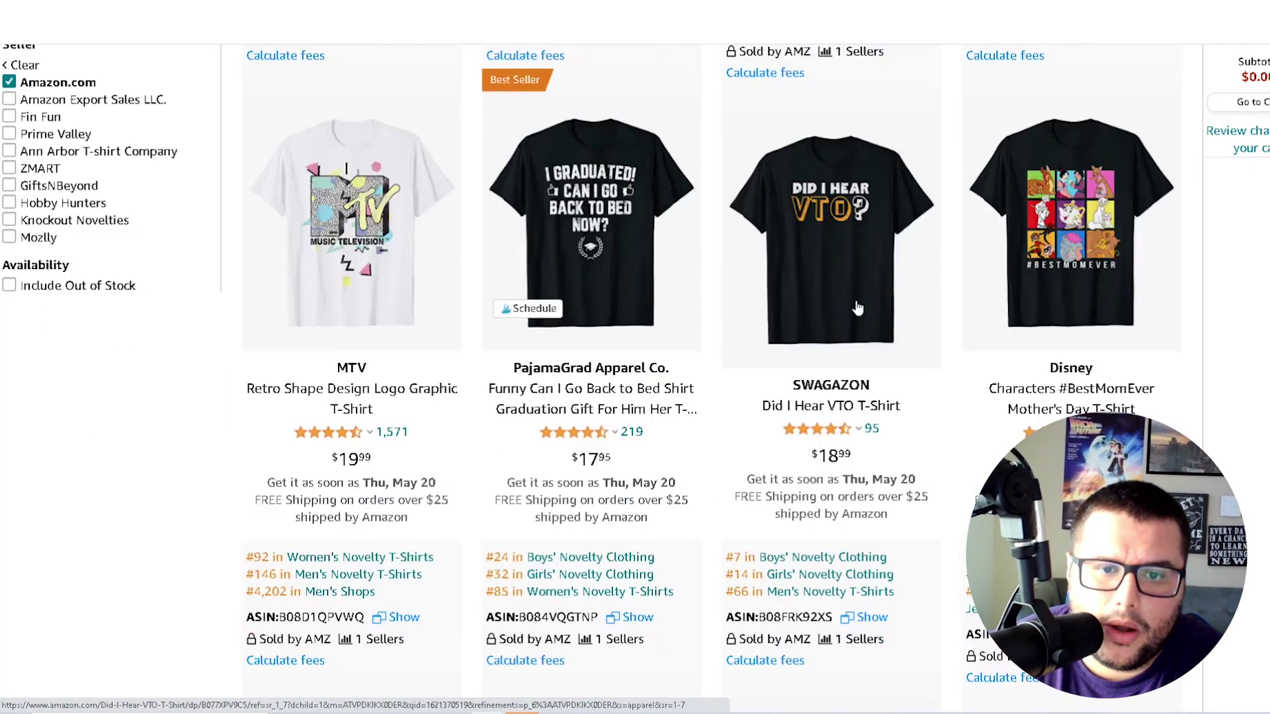
mouse_move(520, 192)
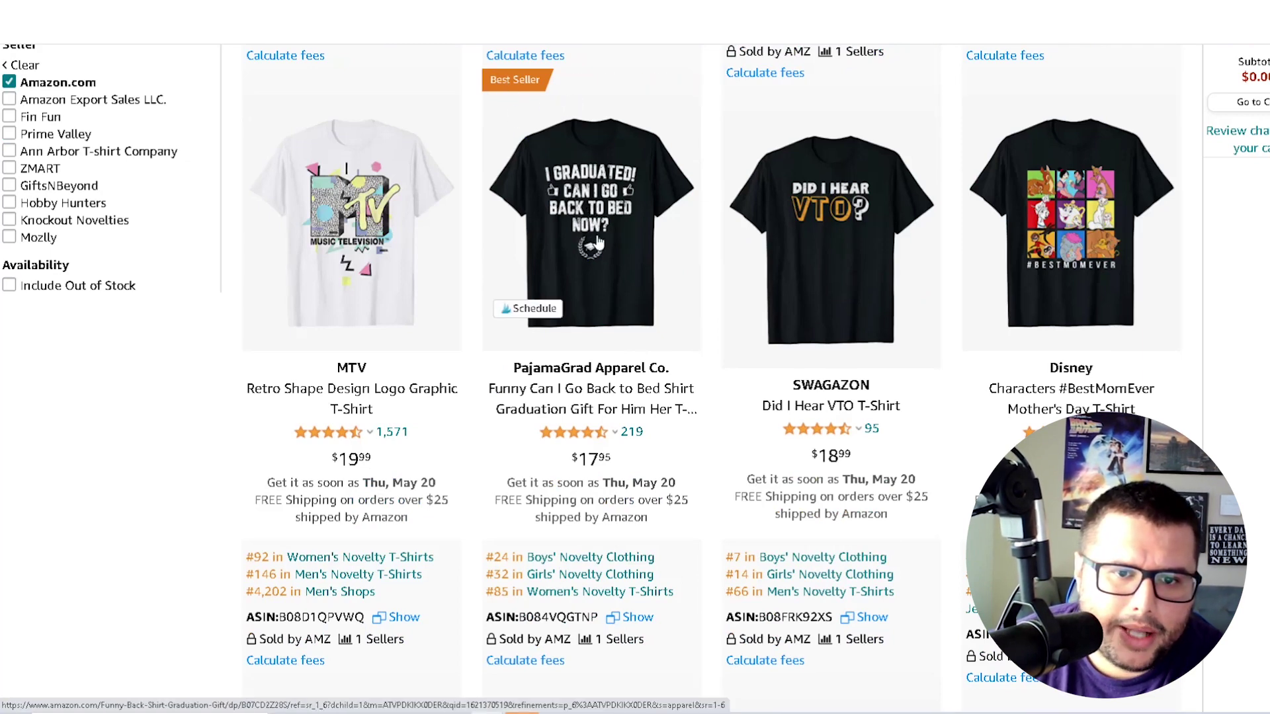
scroll(542, 226, "down", 2)
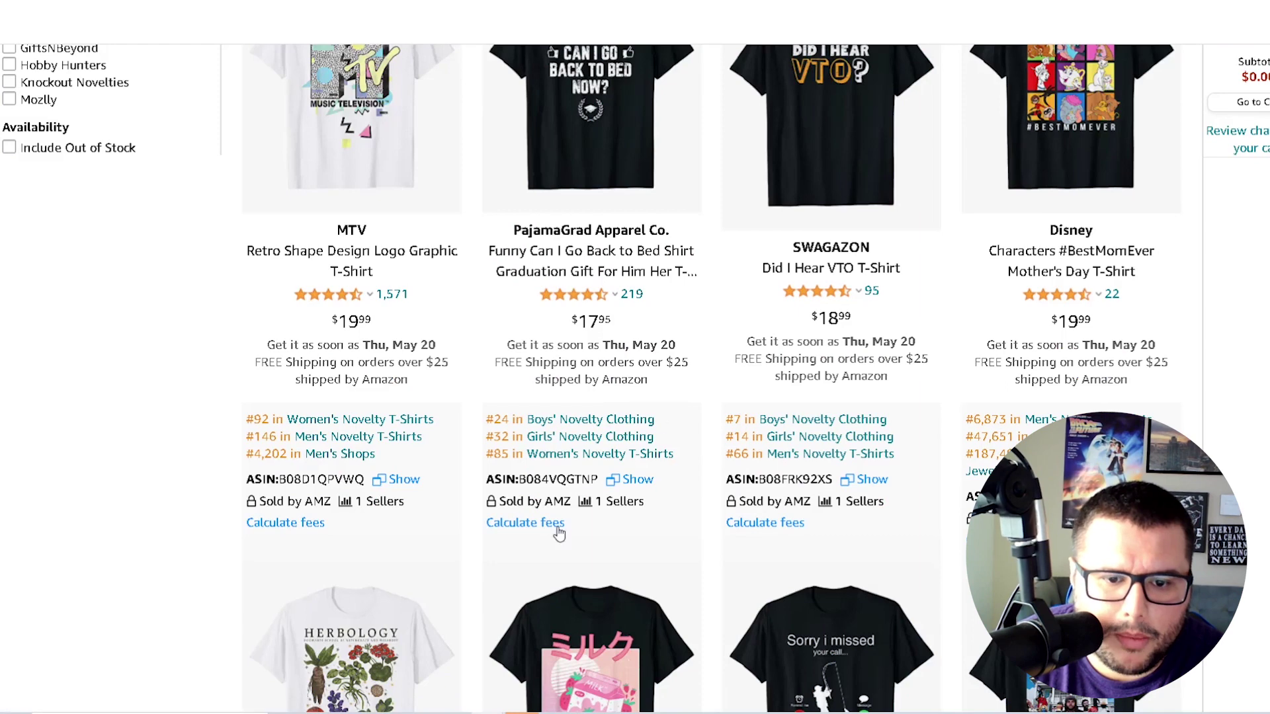
double_click(542, 483)
right_click(542, 483)
left_click(562, 490)
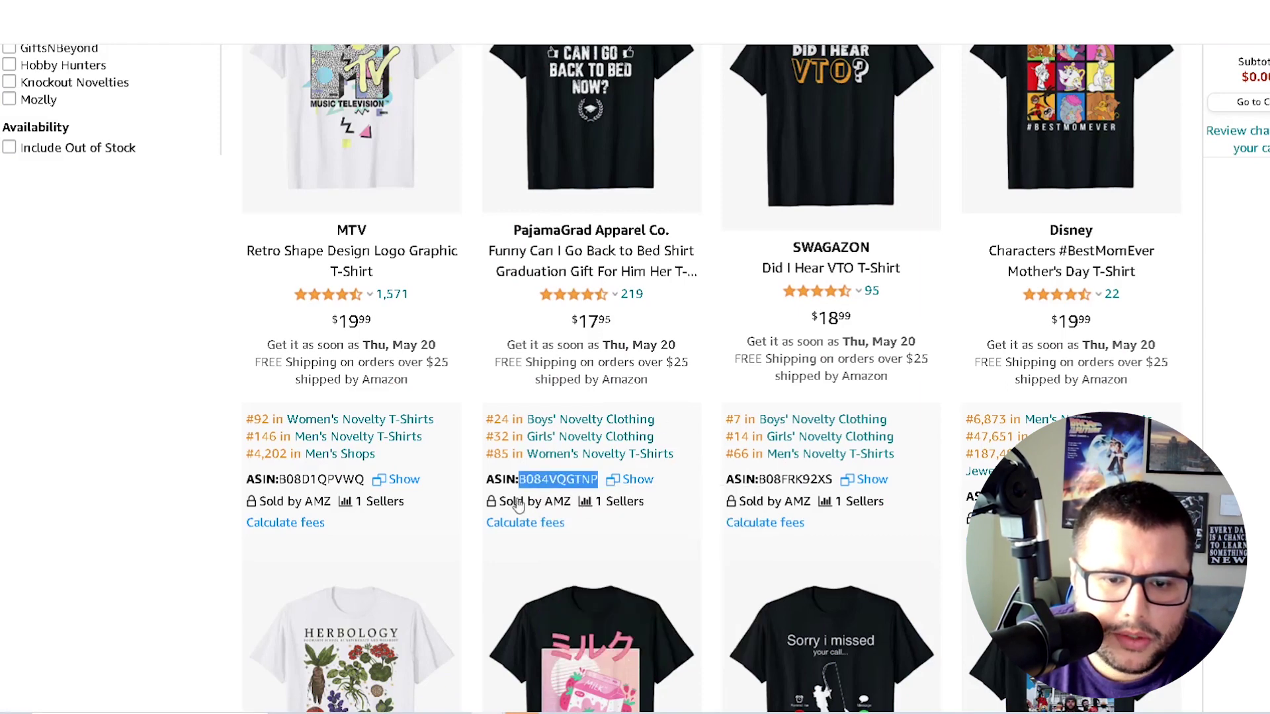
Open the product page of the PajamaGrad "Funny Can I Go Back to Bed" graduation shirt.
scroll(601, 340, "up", 3)
right_click(601, 341)
left_click(619, 346)
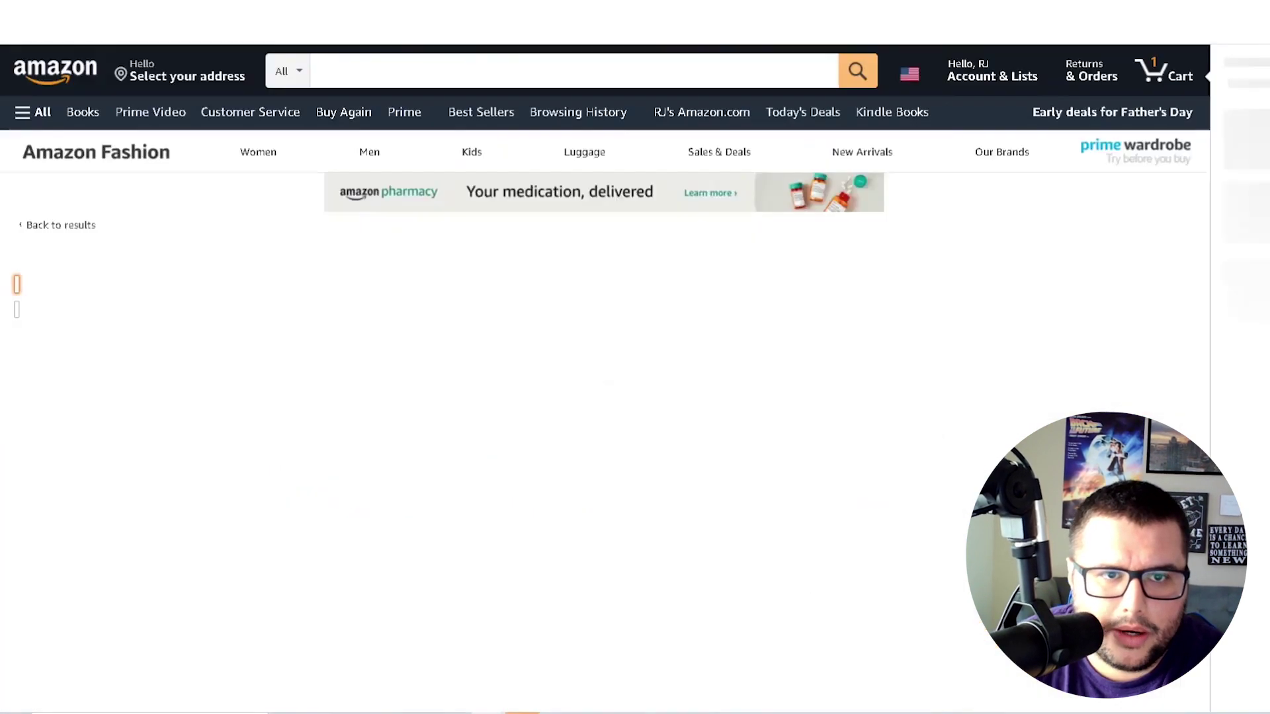
Copy the graduation shirt's ASIN, B07CD2Z28S, from its product details.
scroll(727, 271, "down", 20)
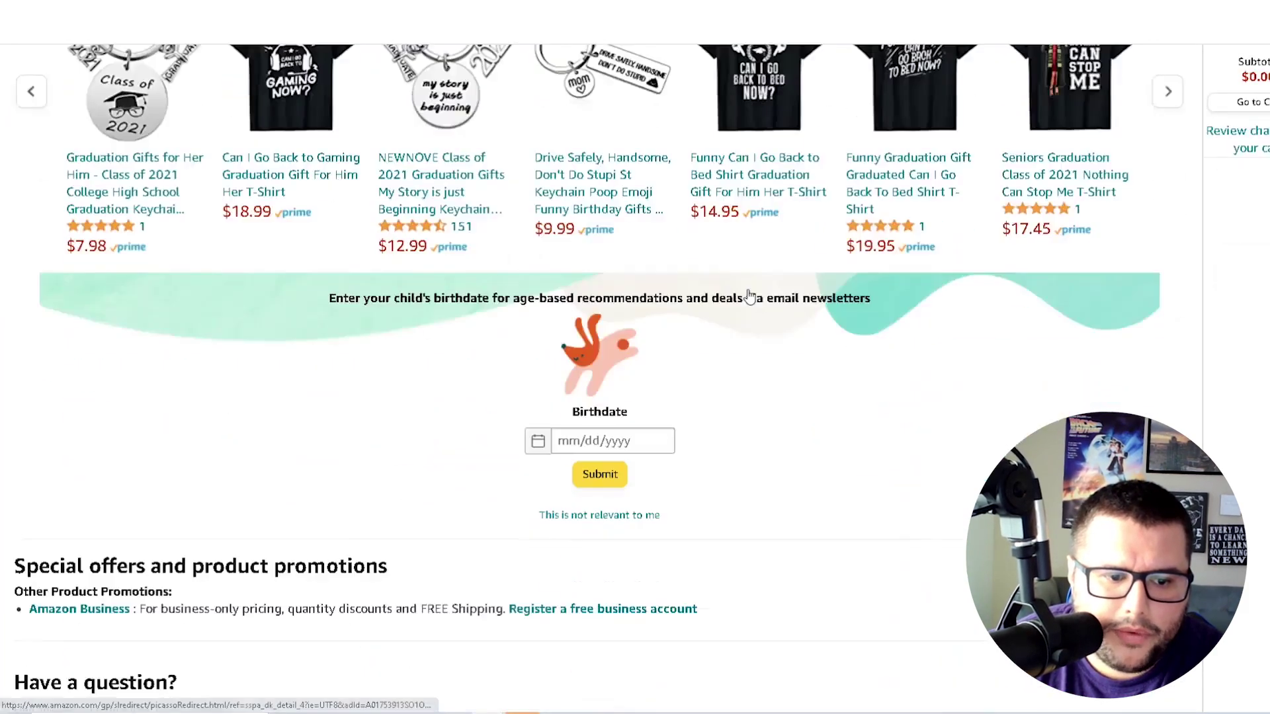
scroll(590, 283, "down", 3)
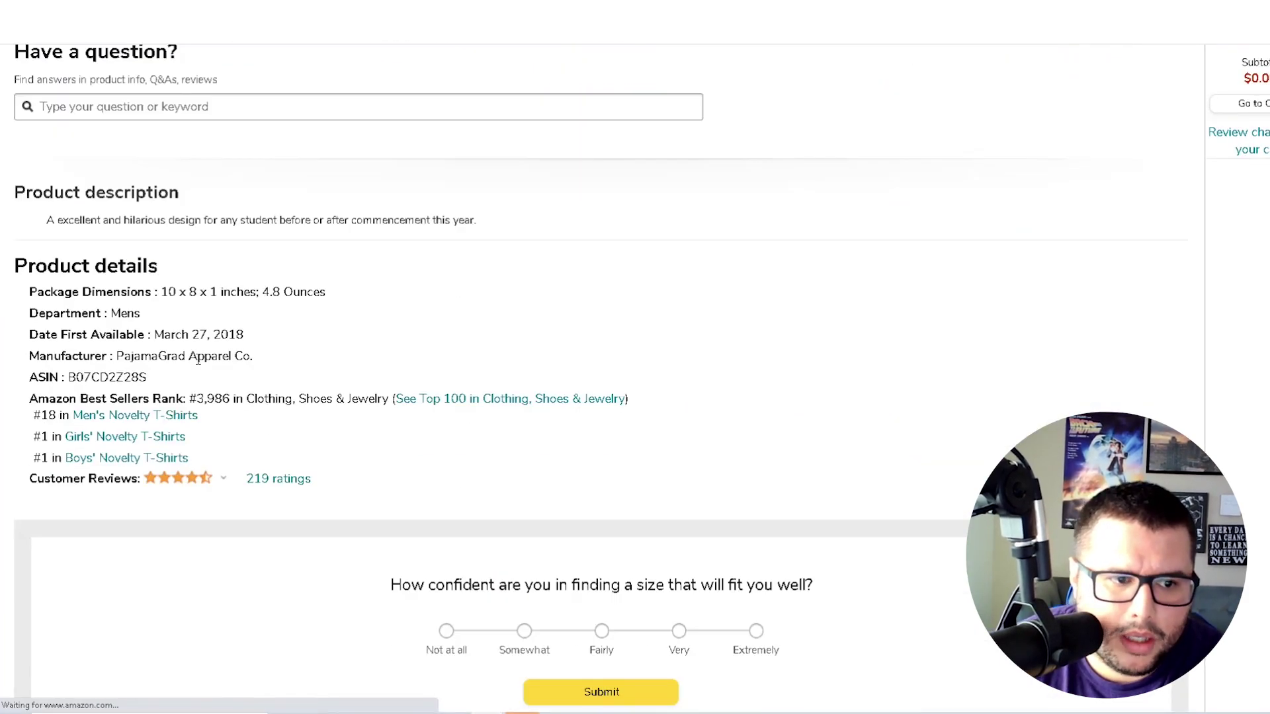
double_click(104, 377)
right_click(105, 378)
left_click(132, 388)
Switch to Cerebro and get the keywords for product ASIN B07CD2Z28S.
left_click(161, 48)
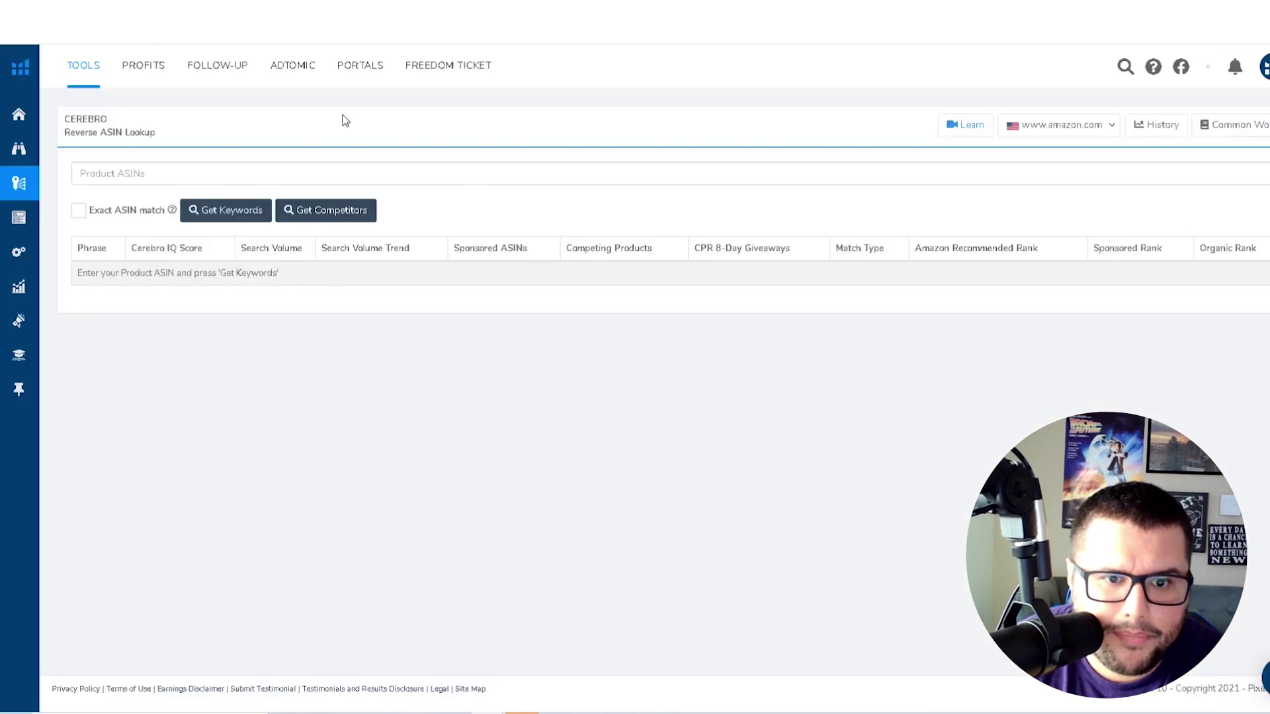
left_click(244, 171)
right_click(144, 173)
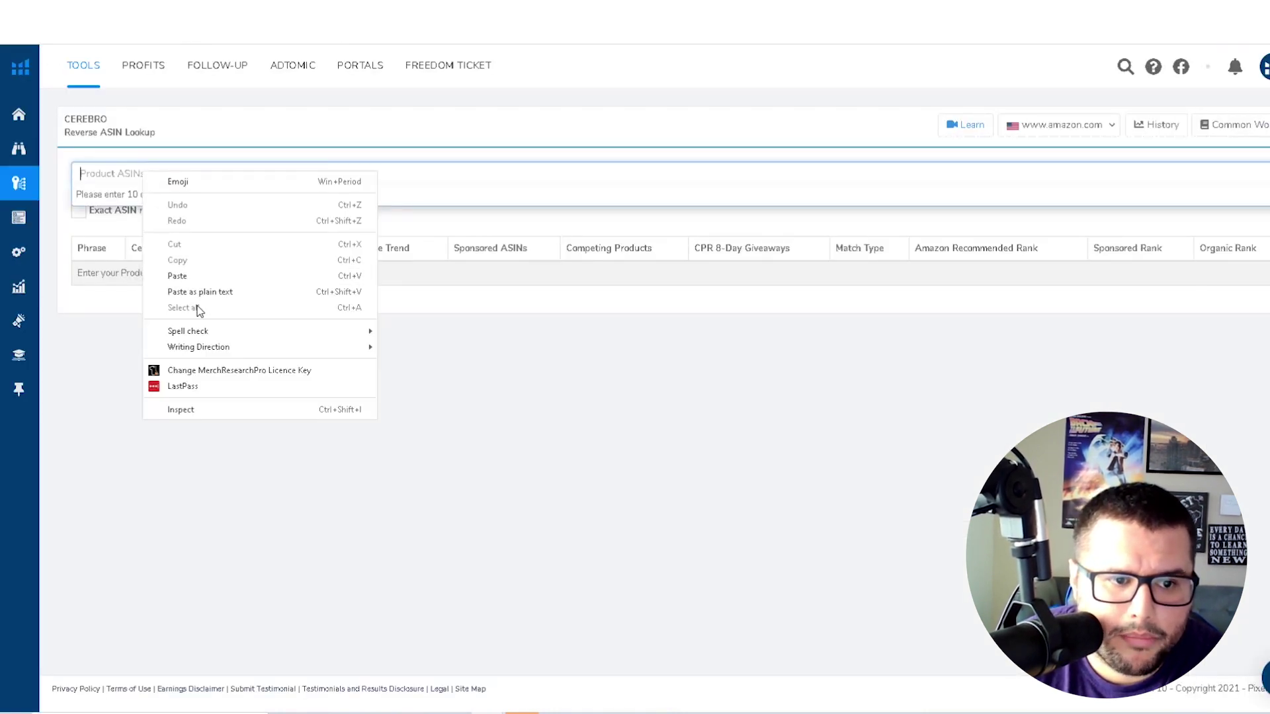
left_click(183, 276)
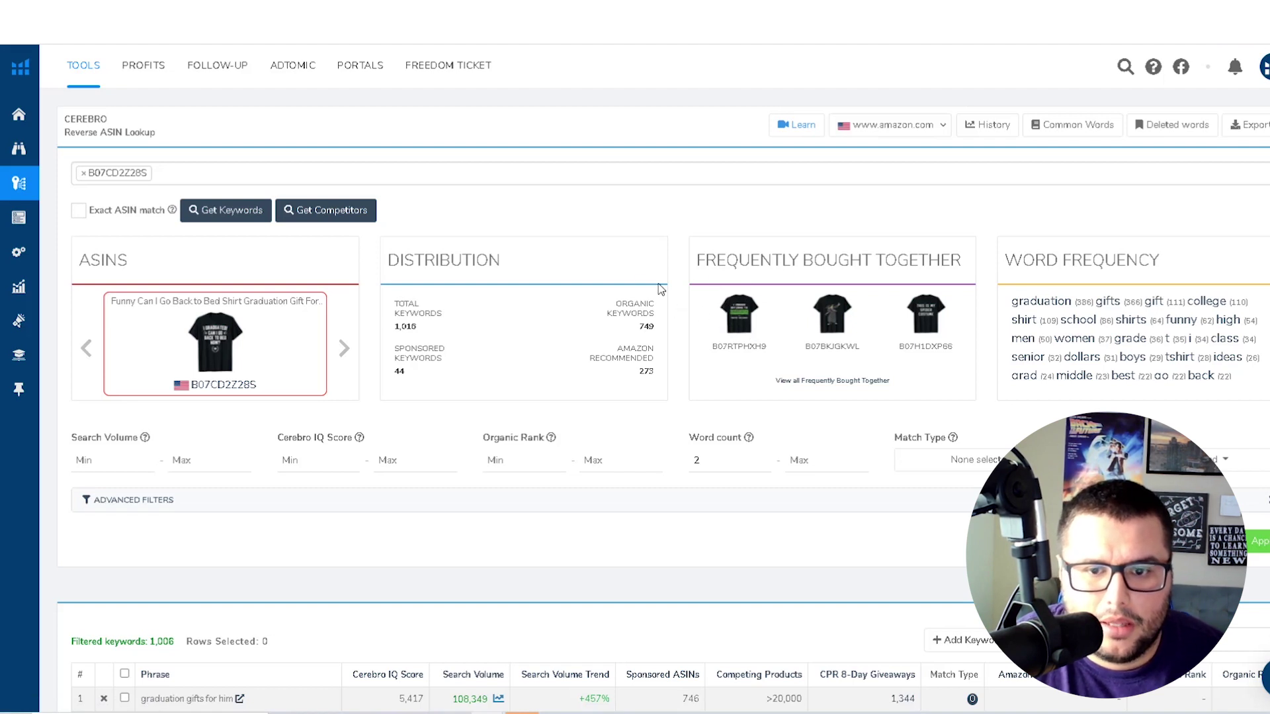
mouse_move(867, 281)
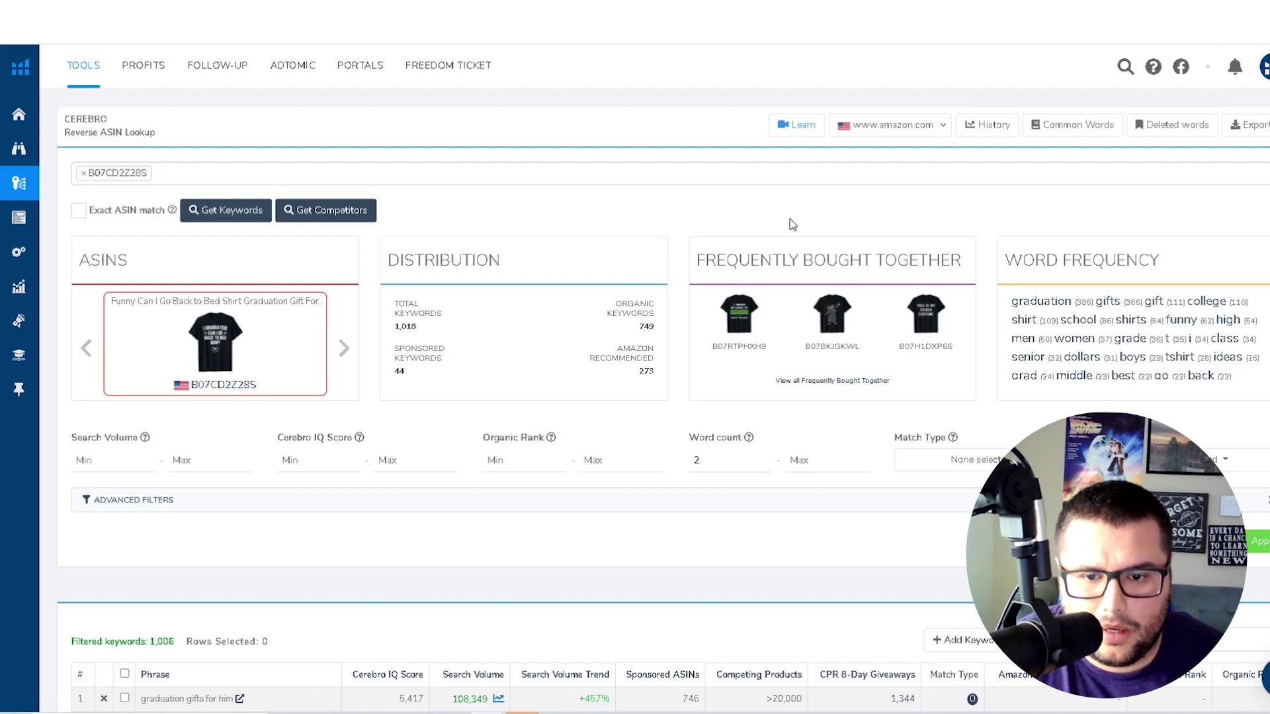
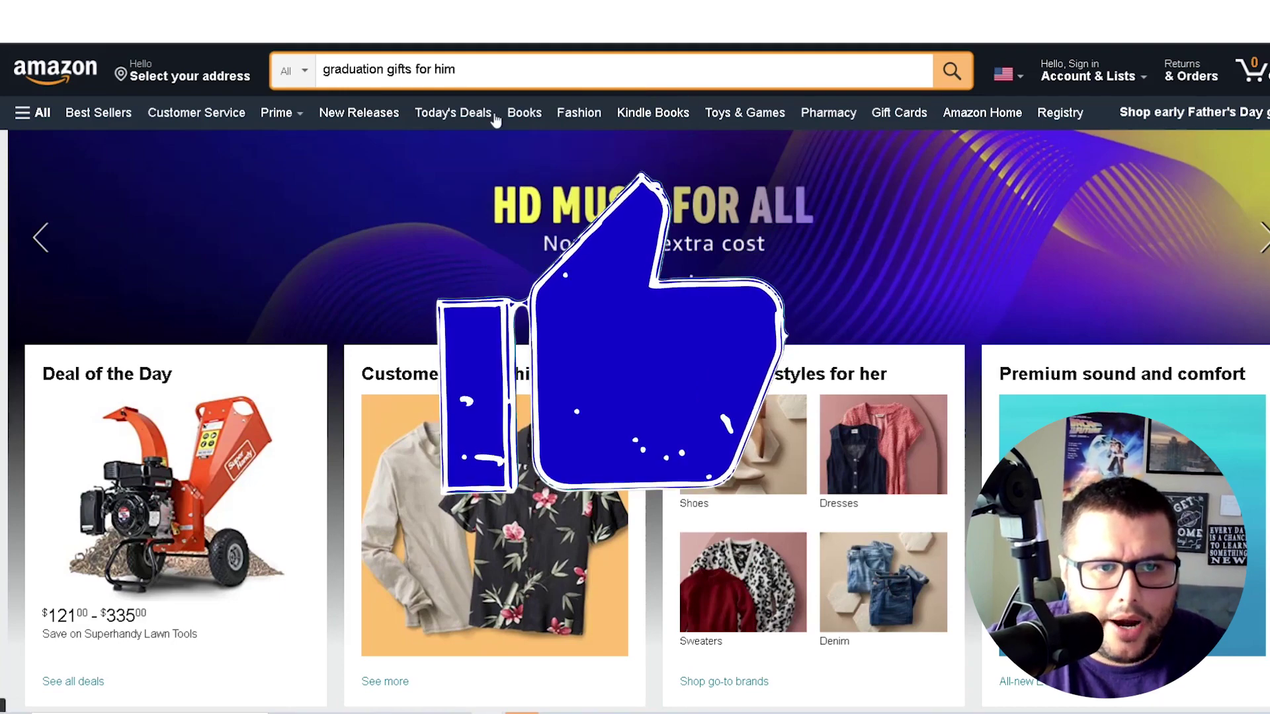
Search Amazon for "graduation gifts for him" and look for the graduation shirt among the results.
key("Return")
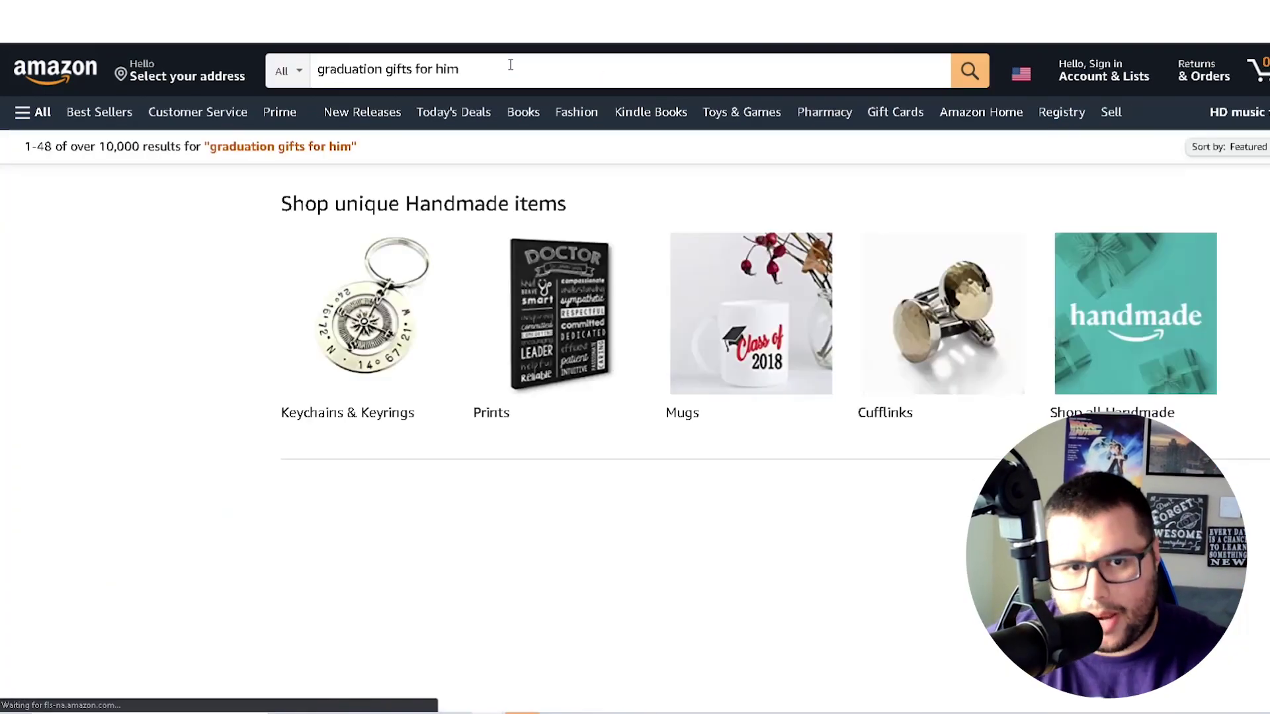
scroll(592, 123, "down", 1)
scroll(630, 131, "down", 1)
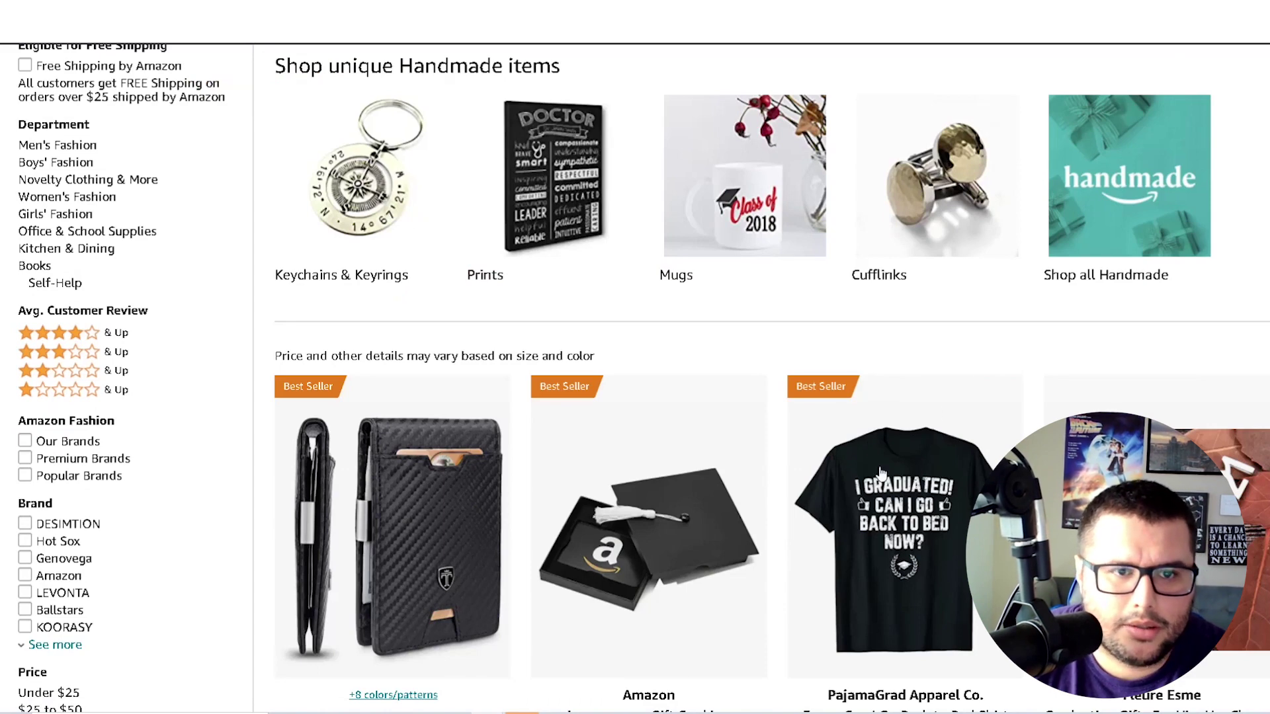
scroll(985, 466, "down", 2)
Return to Cerebro and view the all-time search volume history of "graduation gifts for him", closing the chart when finished.
mouse_move(521, 712)
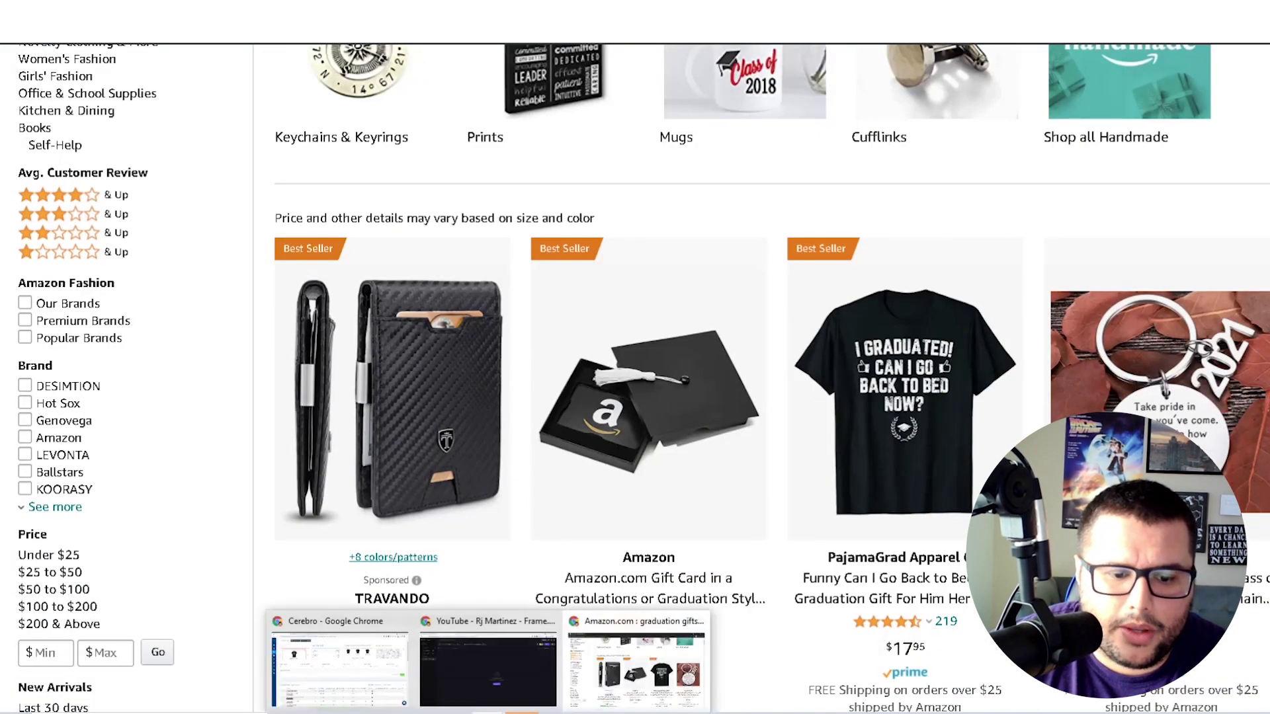
left_click(371, 692)
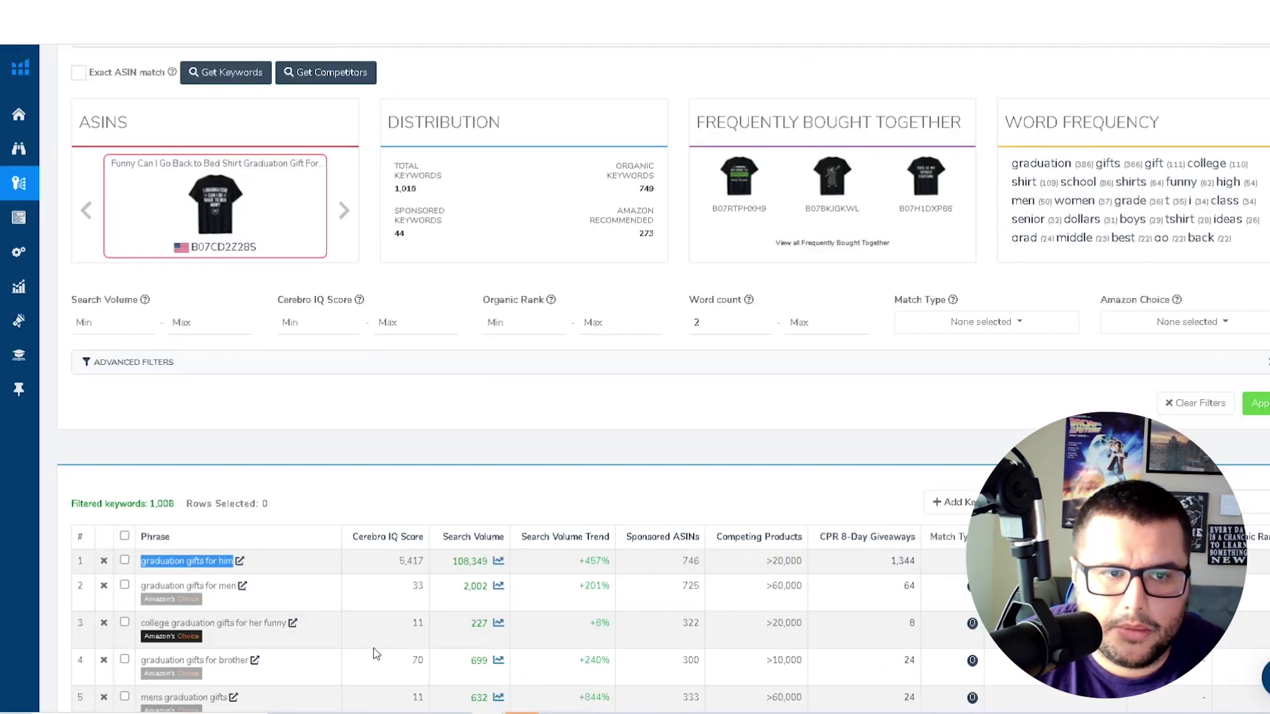
scroll(400, 560, "down", 1)
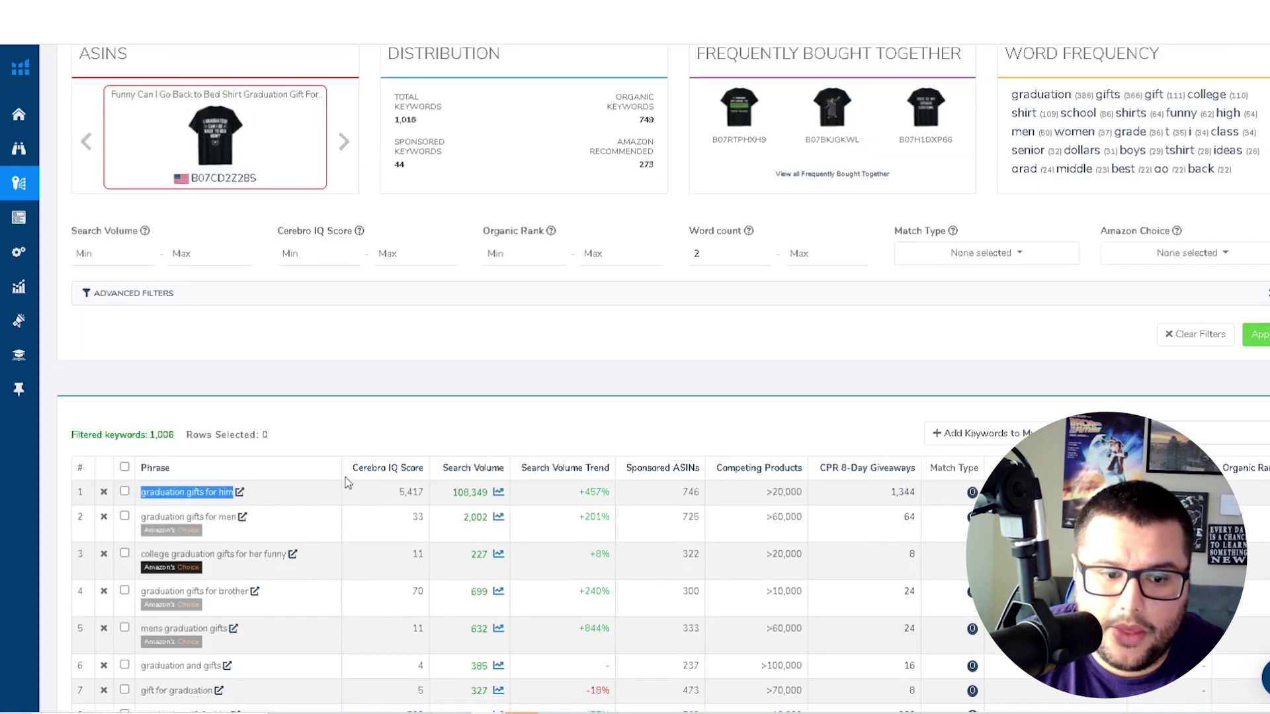
left_click(499, 492)
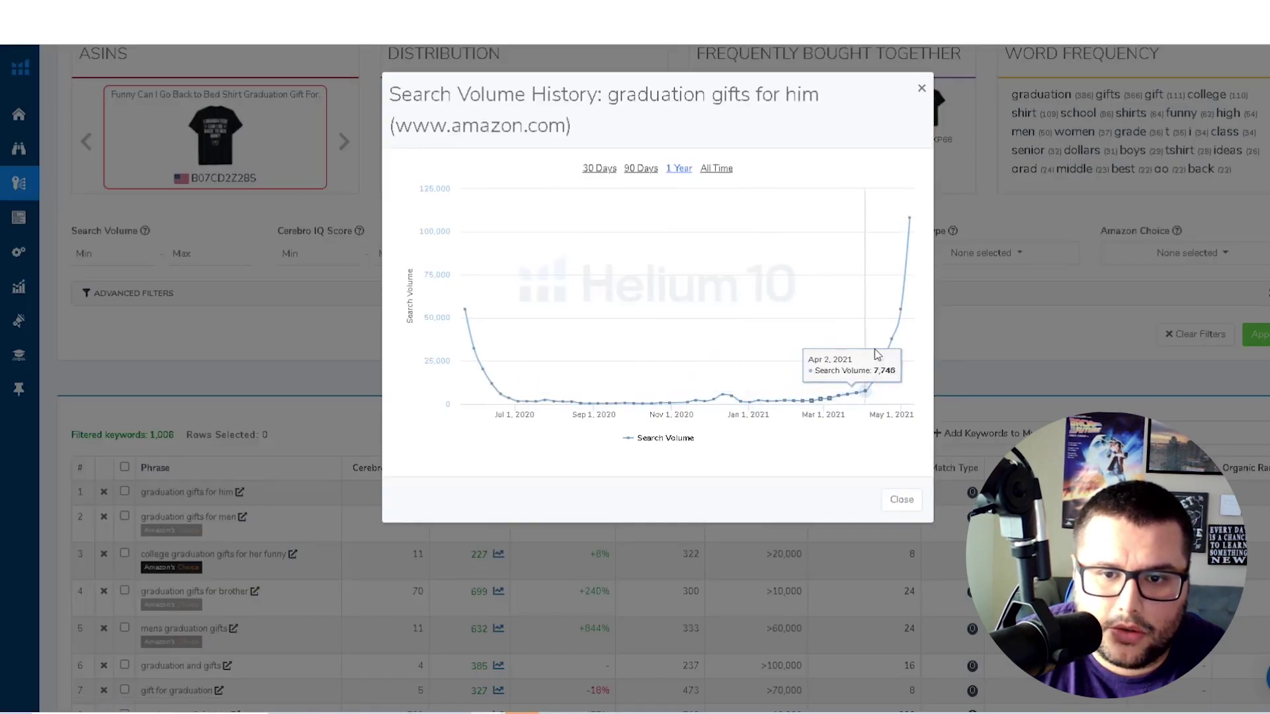
left_click(713, 170)
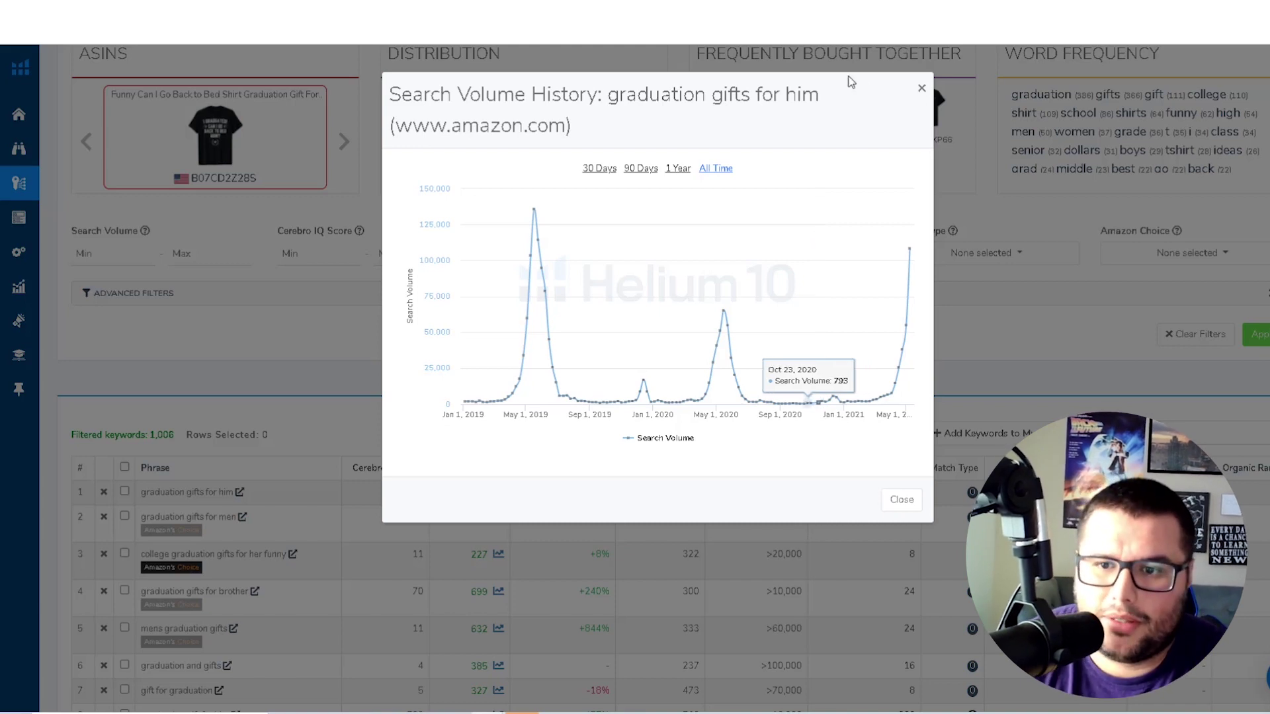
left_click(922, 88)
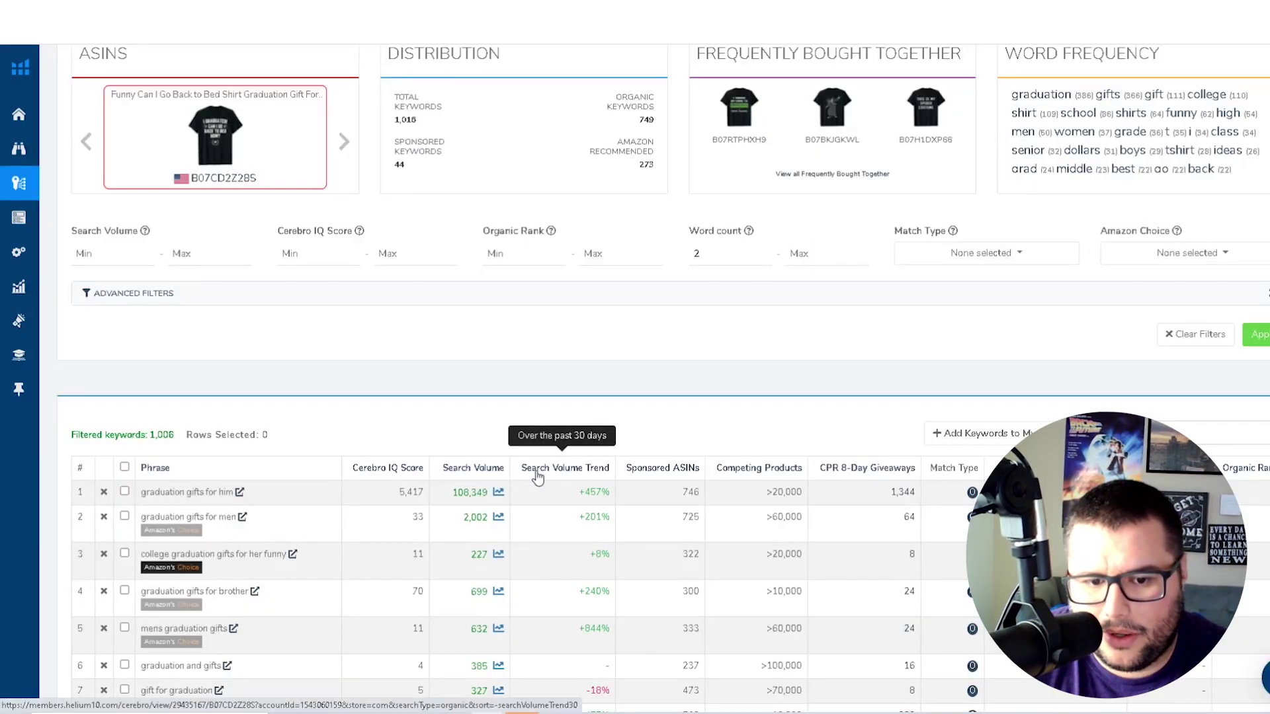
Examine the search volume trend and competing products for the phrase "graduation gifts for him".
left_click_drag(584, 492, 595, 492)
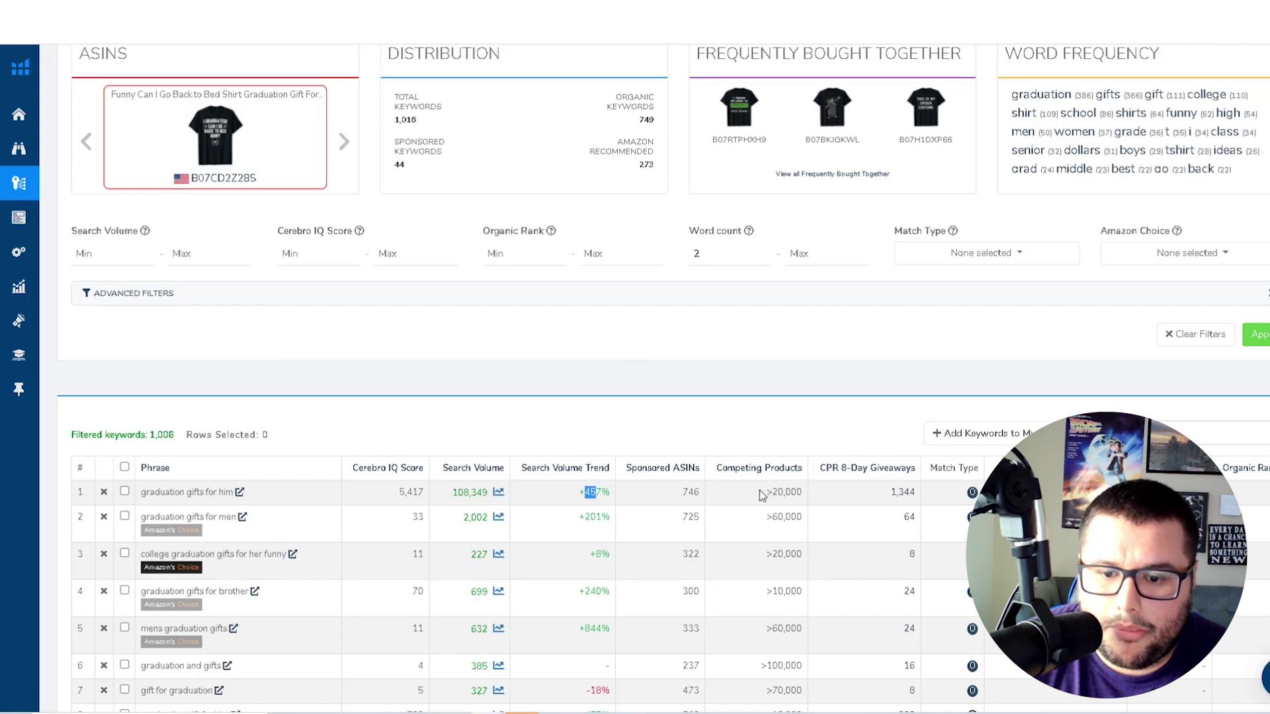
left_click_drag(769, 493, 813, 497)
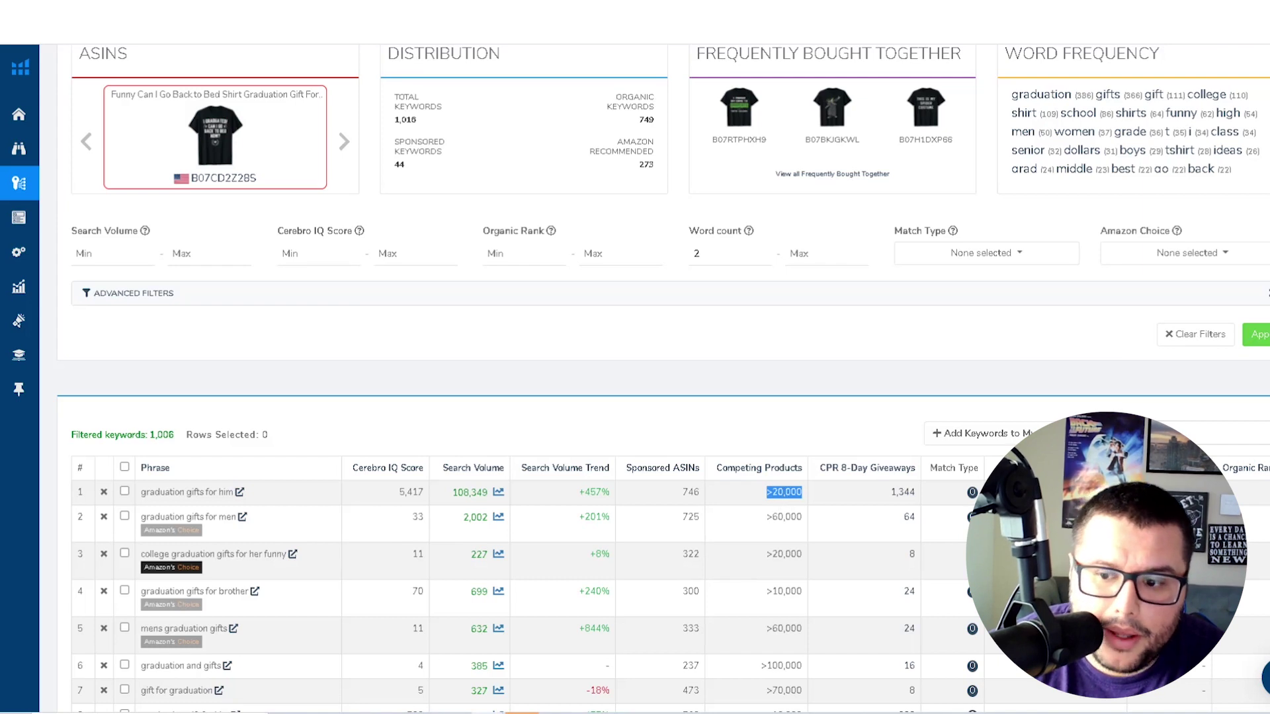
left_click(787, 494)
double_click(786, 493)
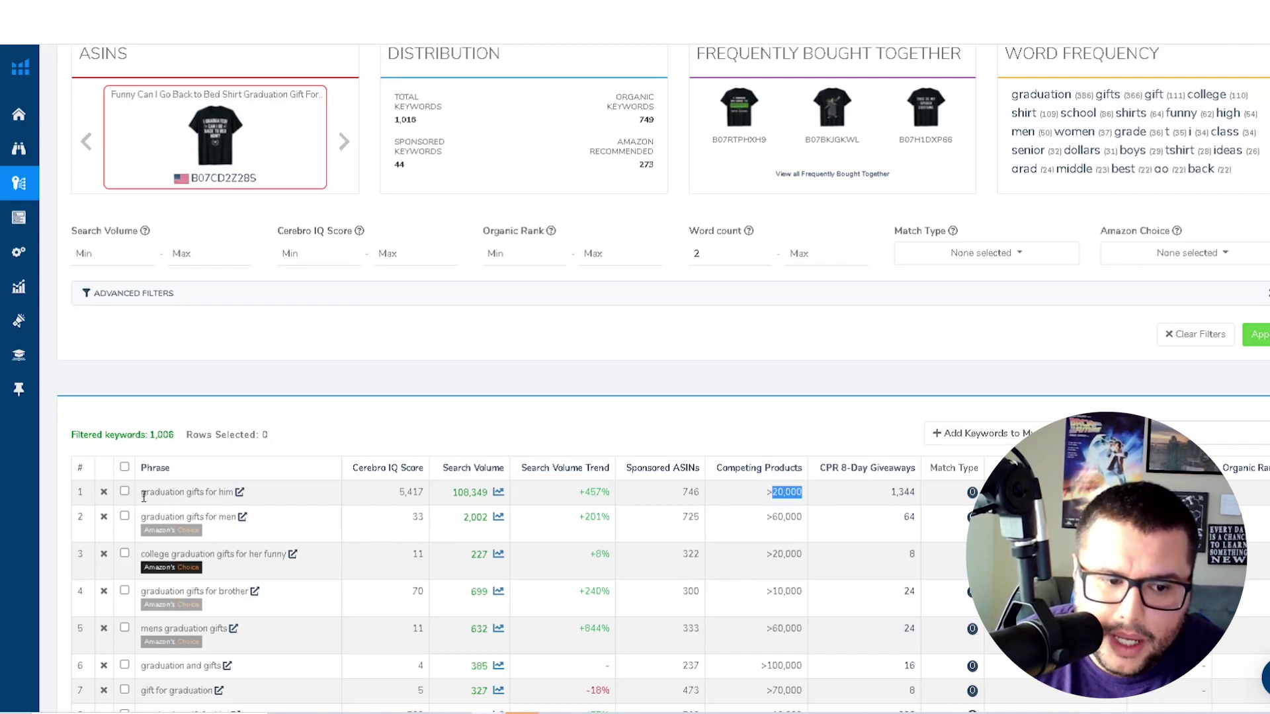
left_click_drag(143, 493, 232, 492)
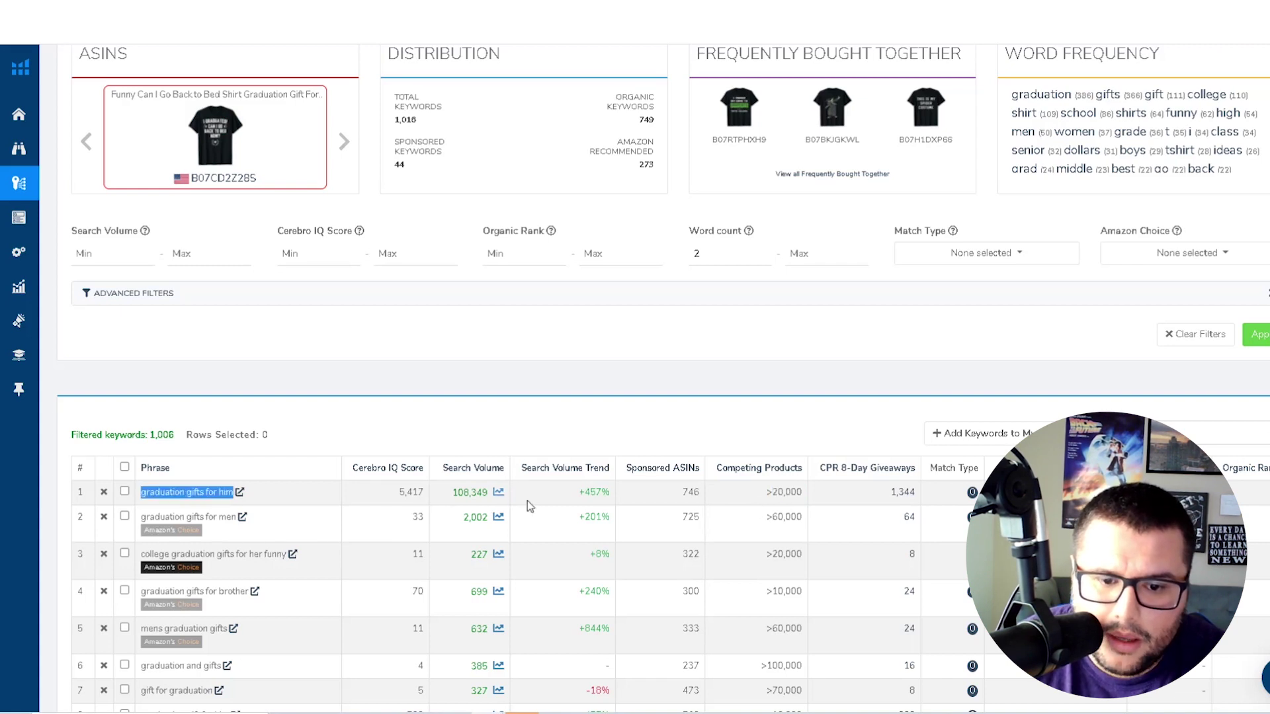
double_click(775, 493)
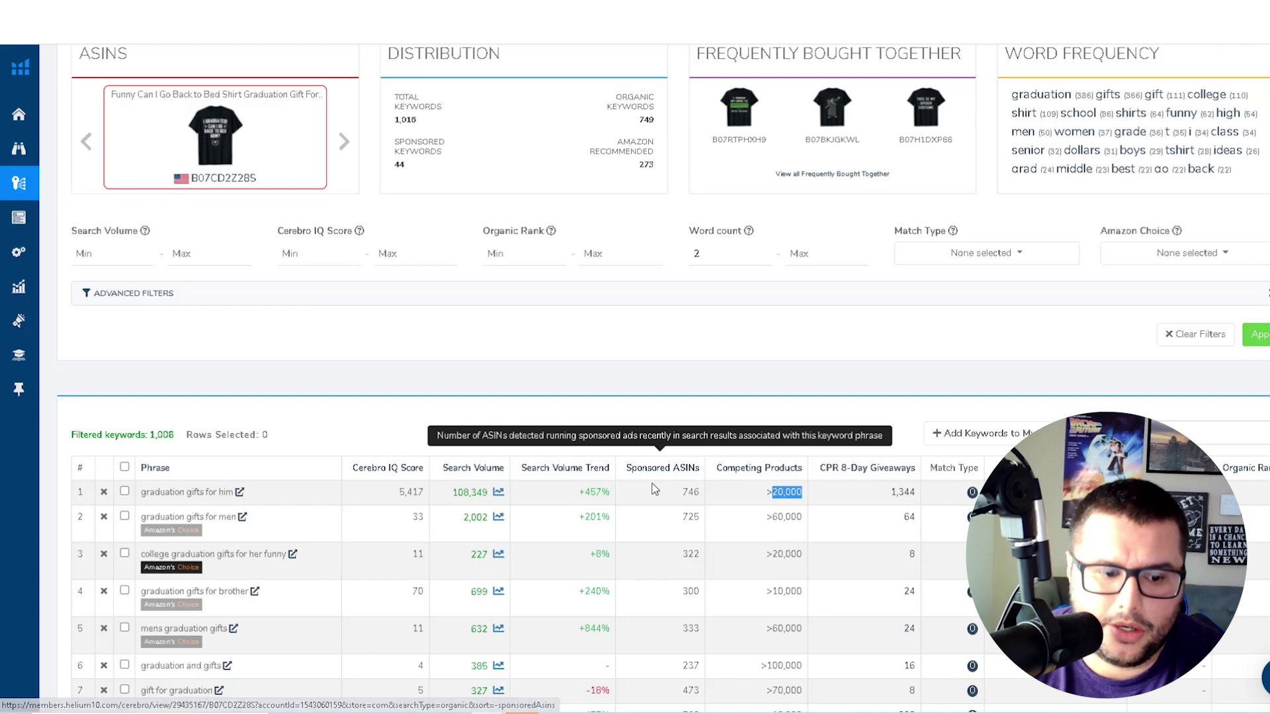
Review the other related keyword phrases in the Cerebro results, comparing their search volumes and competition.
scroll(651, 482, "down", 1)
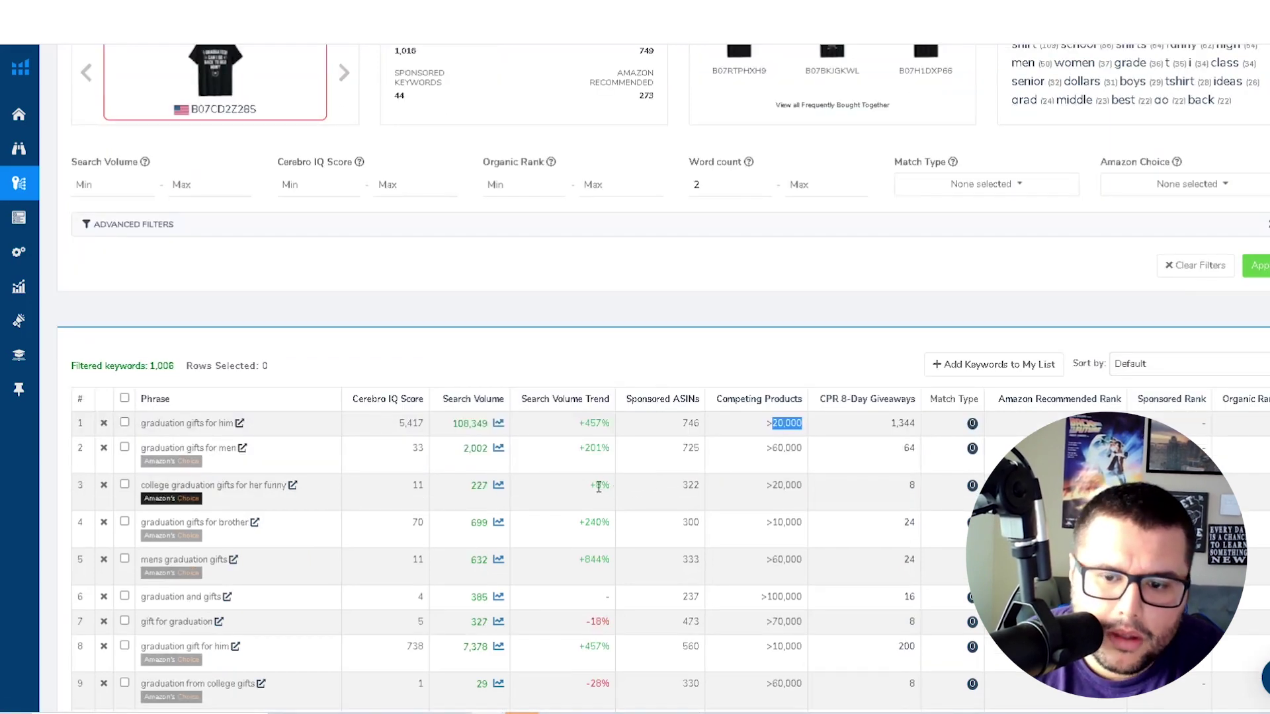
scroll(397, 448, "up", 2)
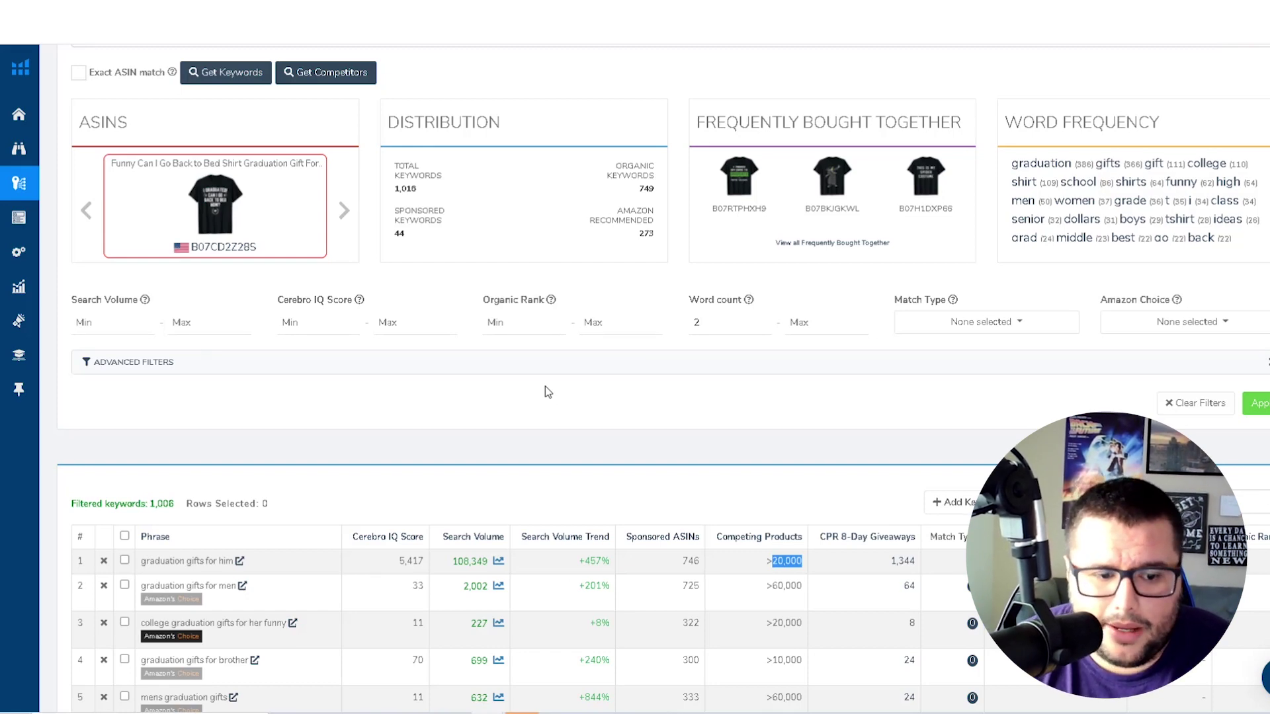
scroll(250, 453, "down", 4)
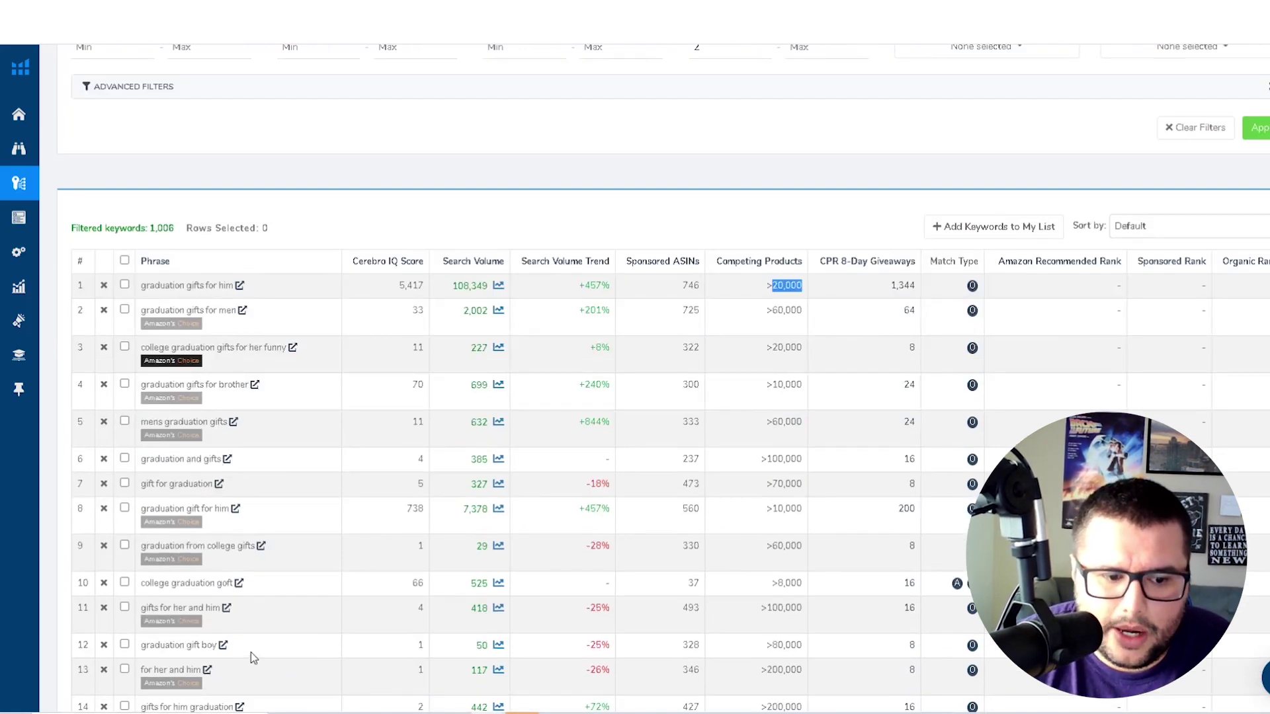
scroll(252, 655, "down", 1)
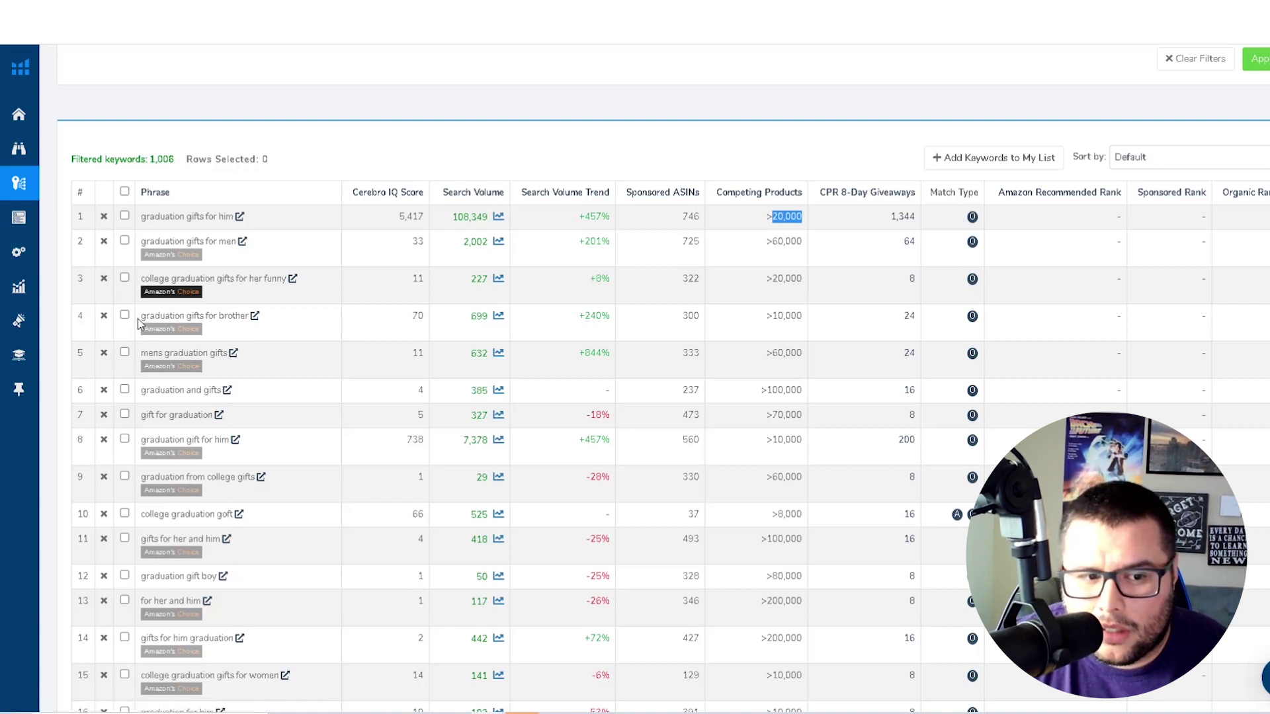
Filter the Cerebro keyword results to phrases with a maximum of 500 competing products.
left_click_drag(139, 321, 249, 318)
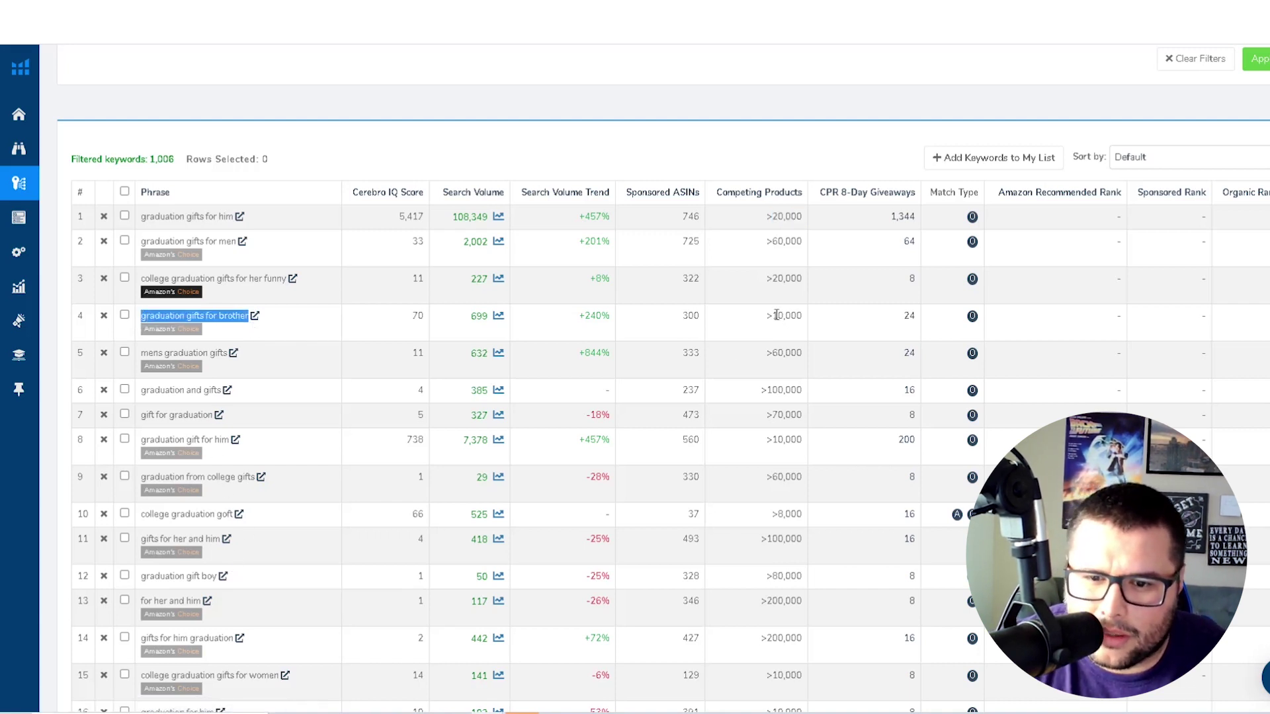
left_click_drag(777, 316, 804, 317)
scroll(770, 439, "up", 5)
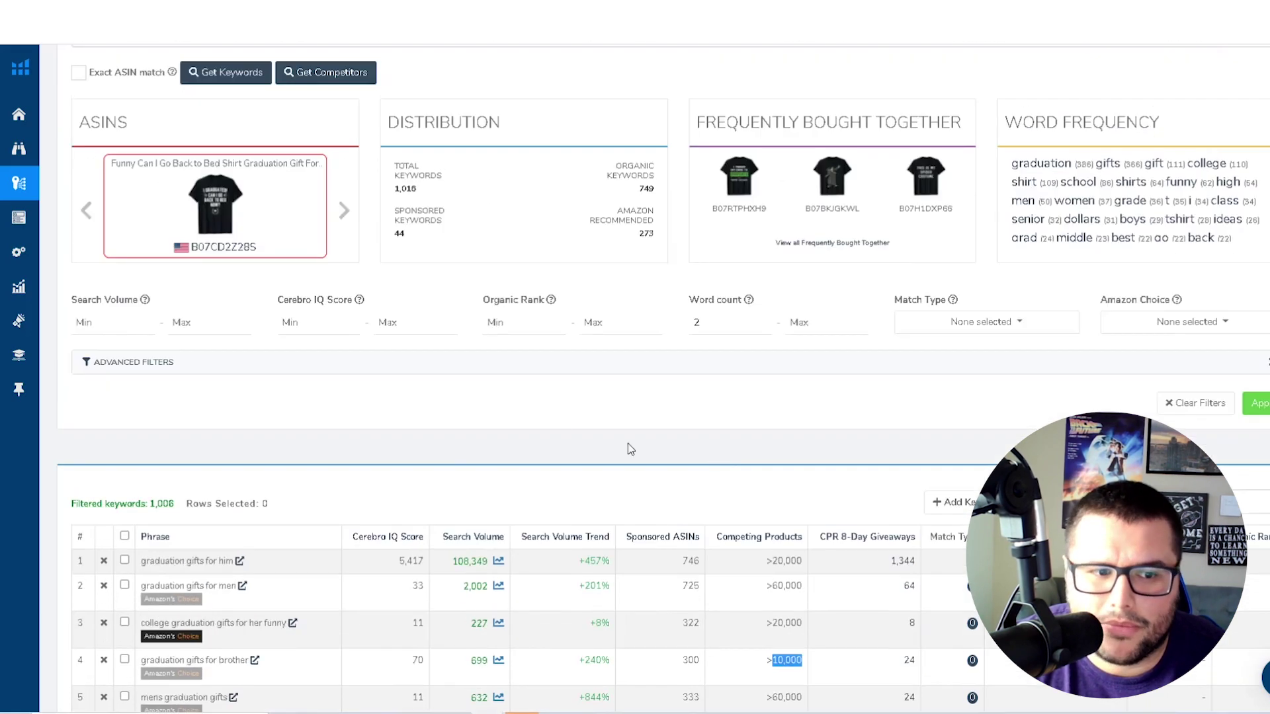
left_click(479, 368)
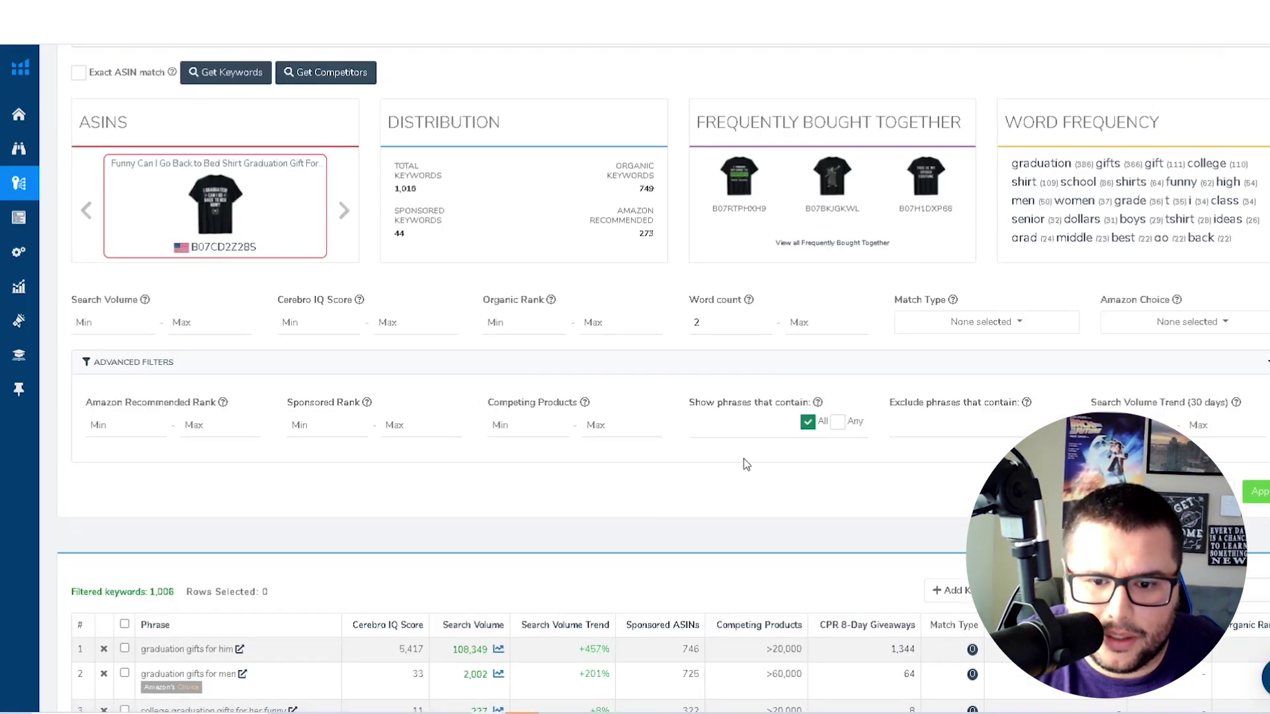
left_click(622, 427)
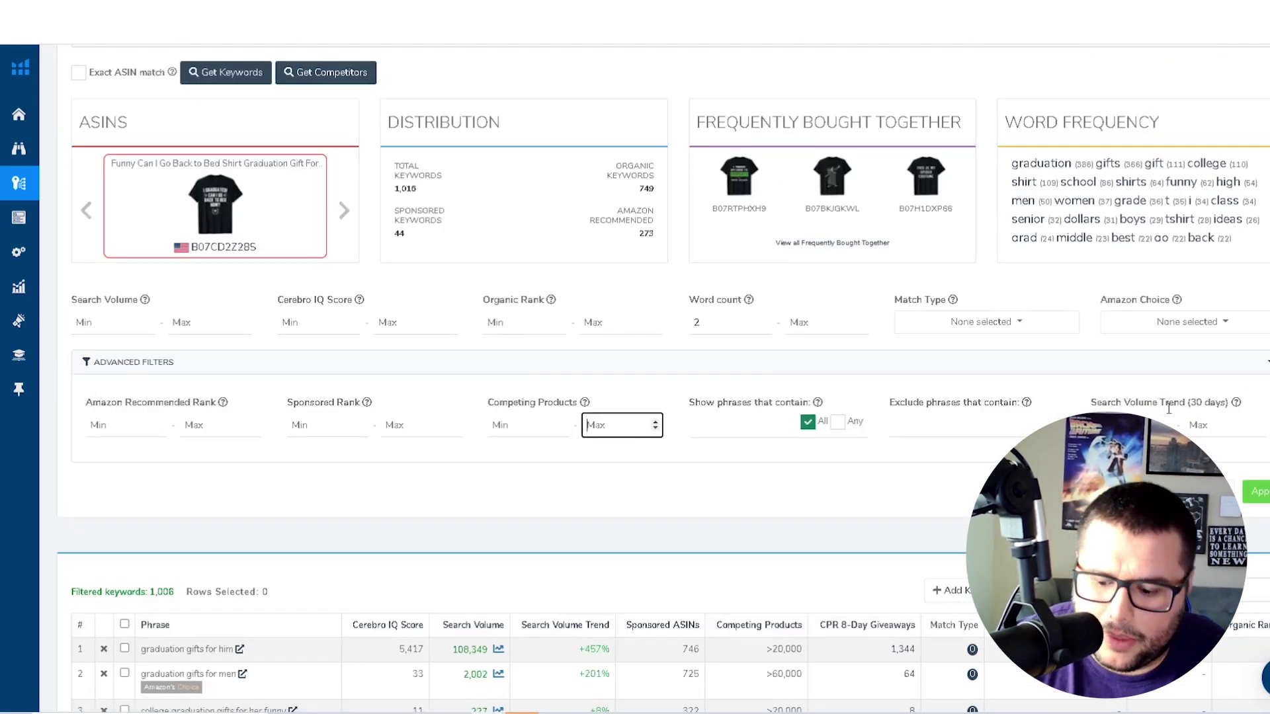
type("500")
key("Return")
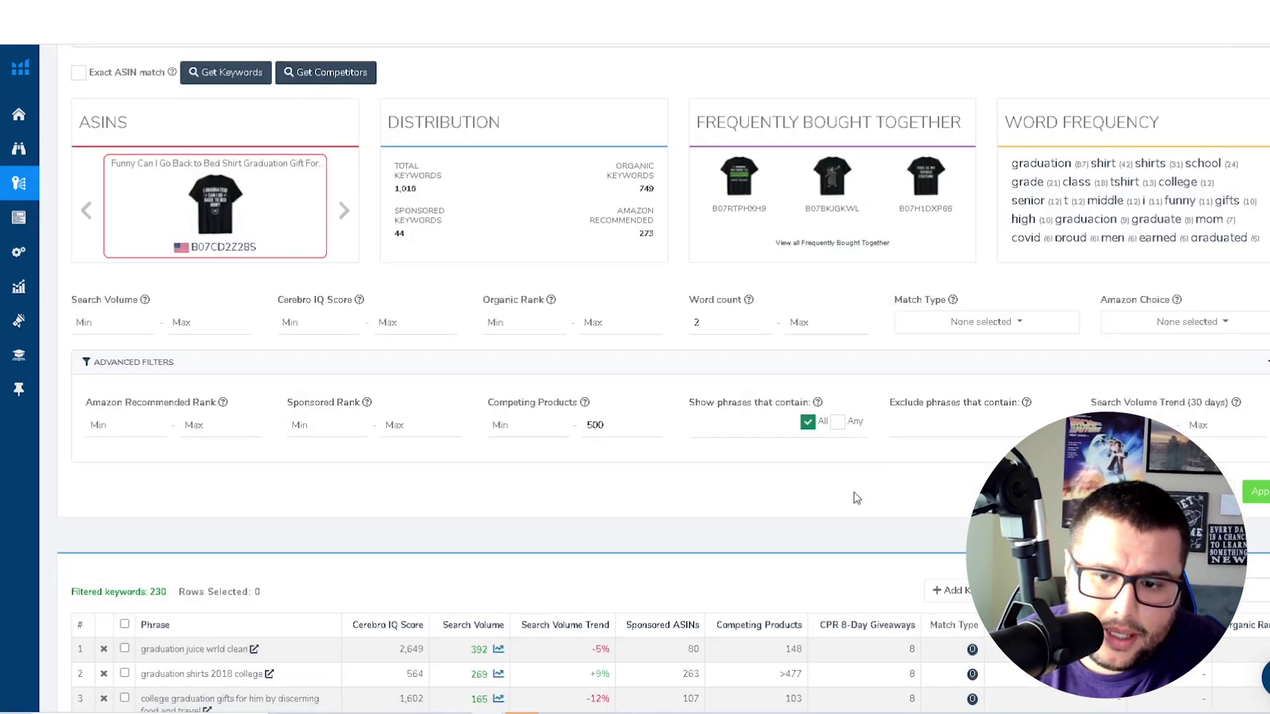
Examine the filtered low-competition phrases, from "graduation juice wrld clean" down to "washington elementary school", for usable shirt keywords.
scroll(854, 492, "down", 2)
scroll(569, 457, "down", 1)
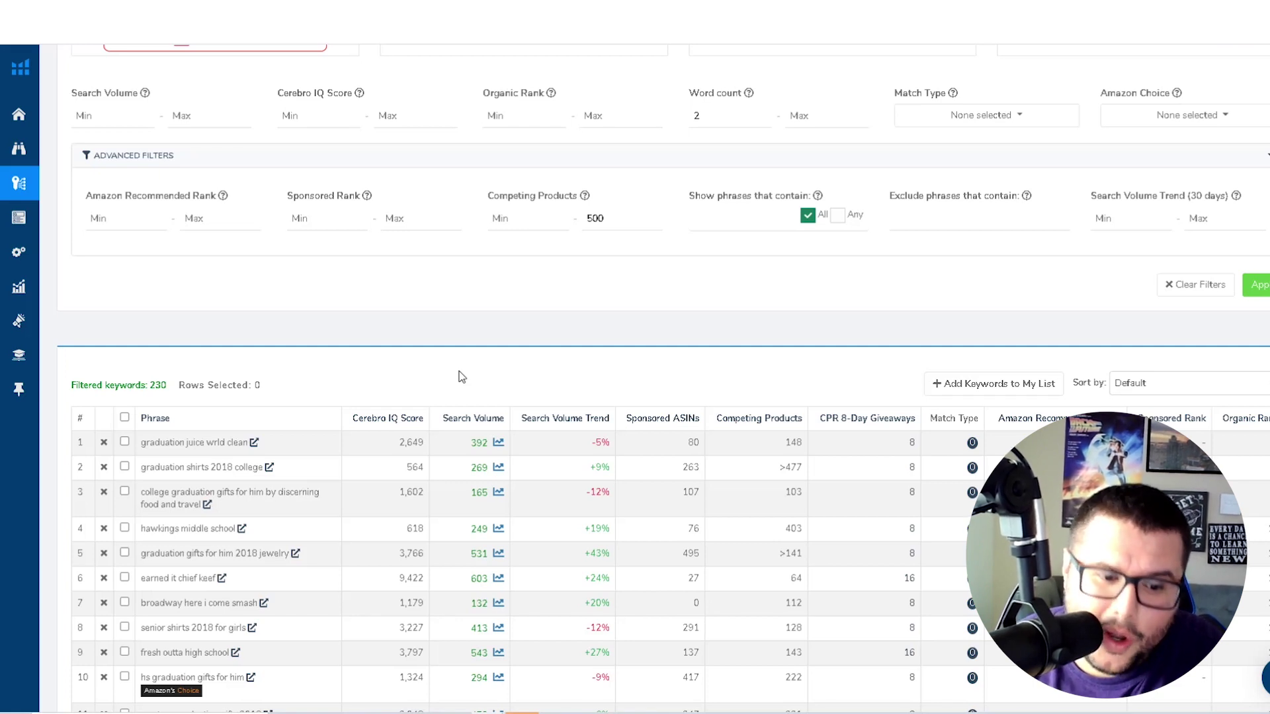
scroll(462, 377, "down", 1)
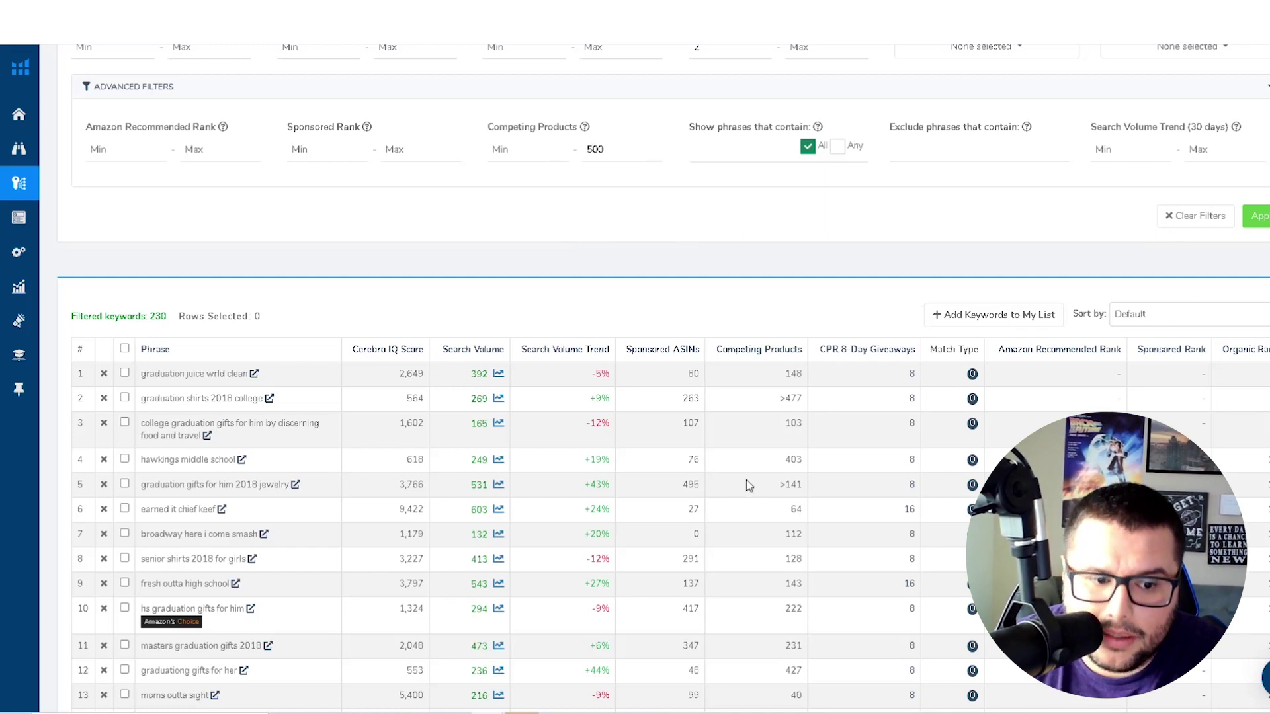
left_click_drag(141, 372, 260, 370)
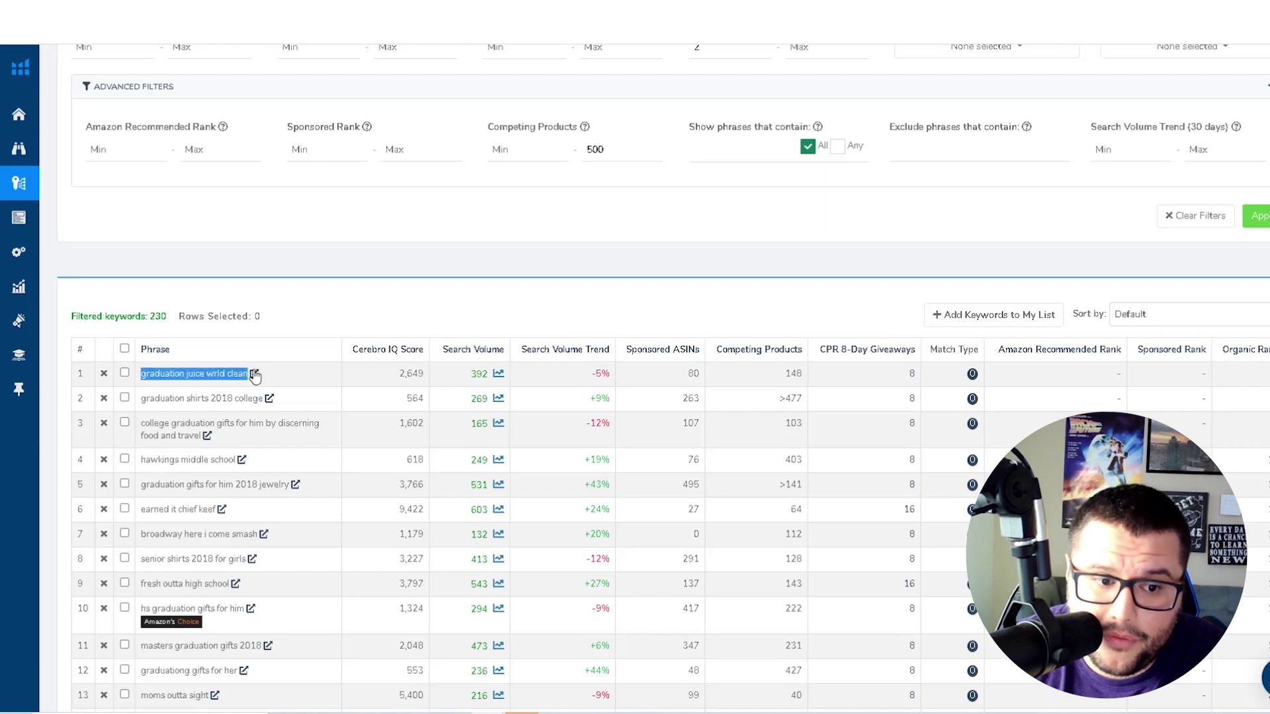
left_click_drag(141, 397, 299, 401)
left_click_drag(150, 424, 200, 438)
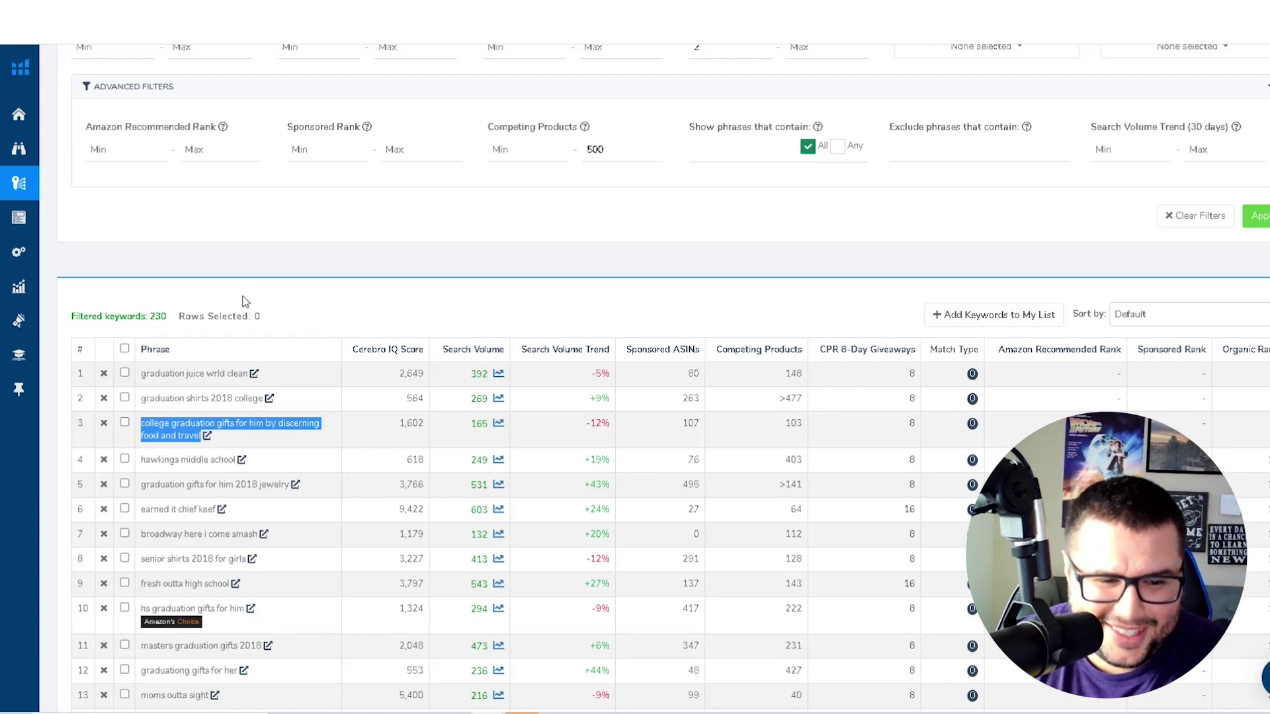
scroll(316, 661, "down", 1)
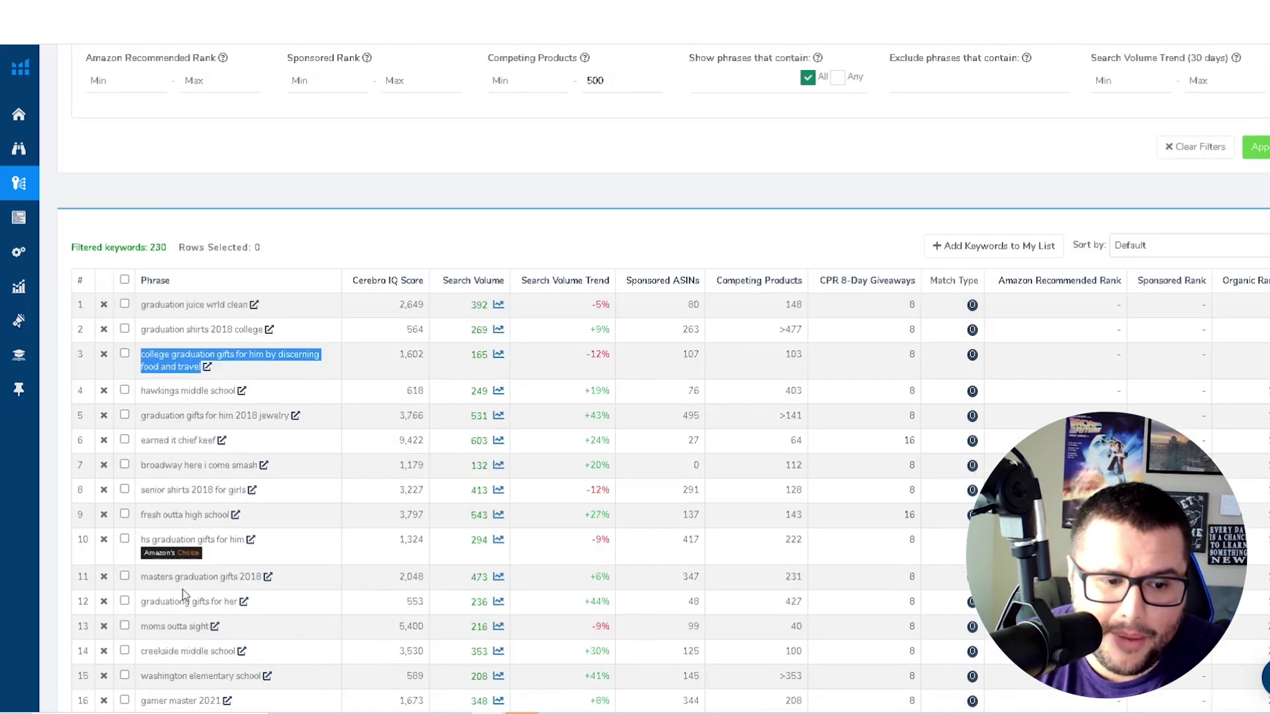
left_click_drag(140, 539, 246, 540)
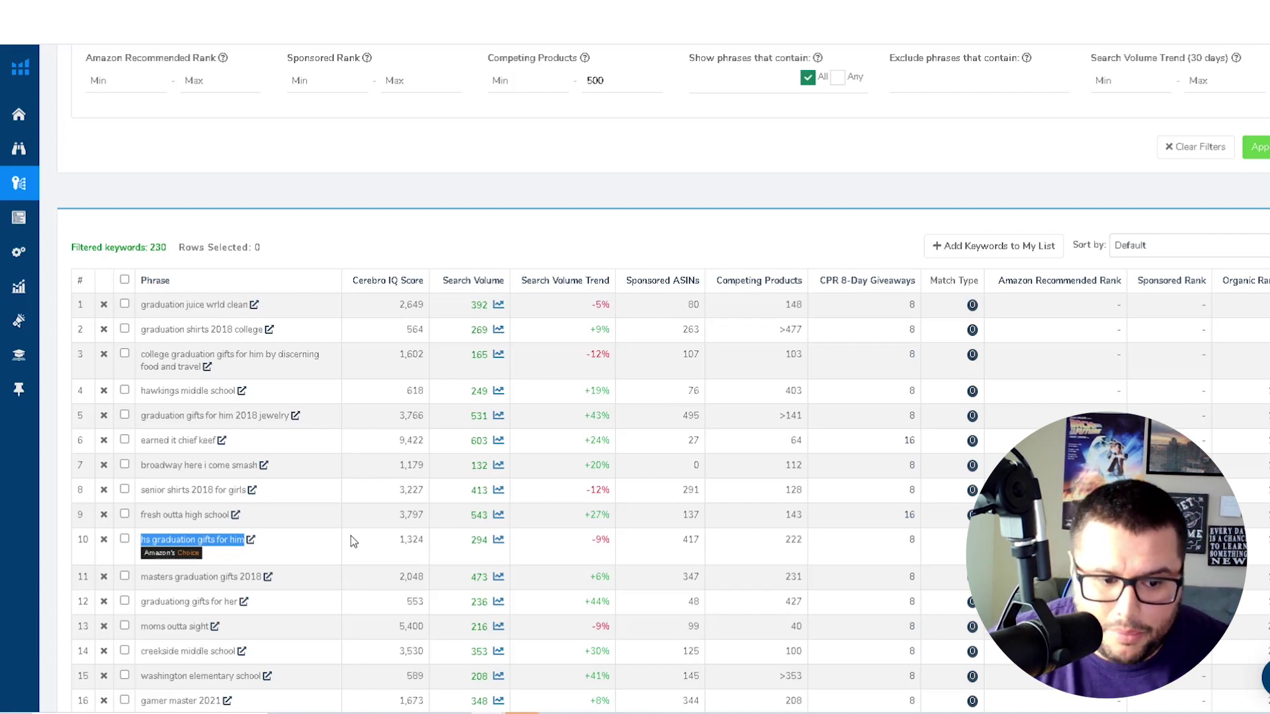
scroll(351, 541, "down", 1)
left_click_drag(142, 558, 209, 557)
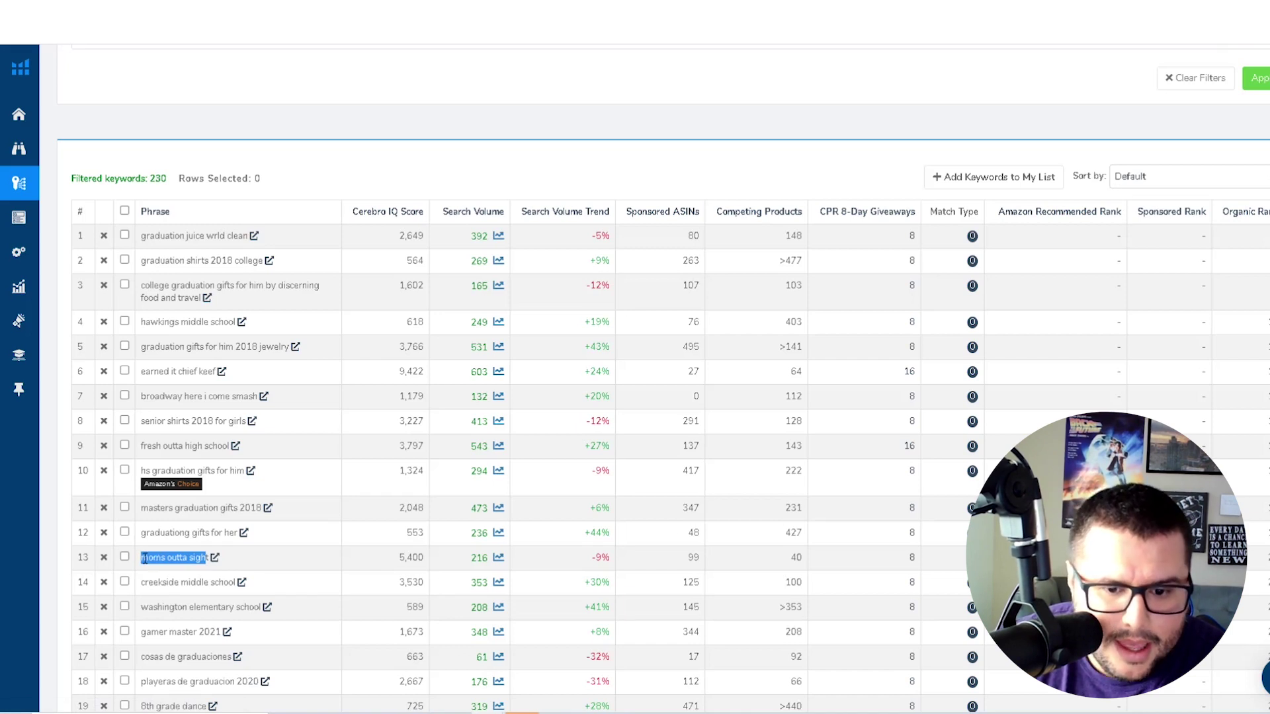
left_click(208, 557)
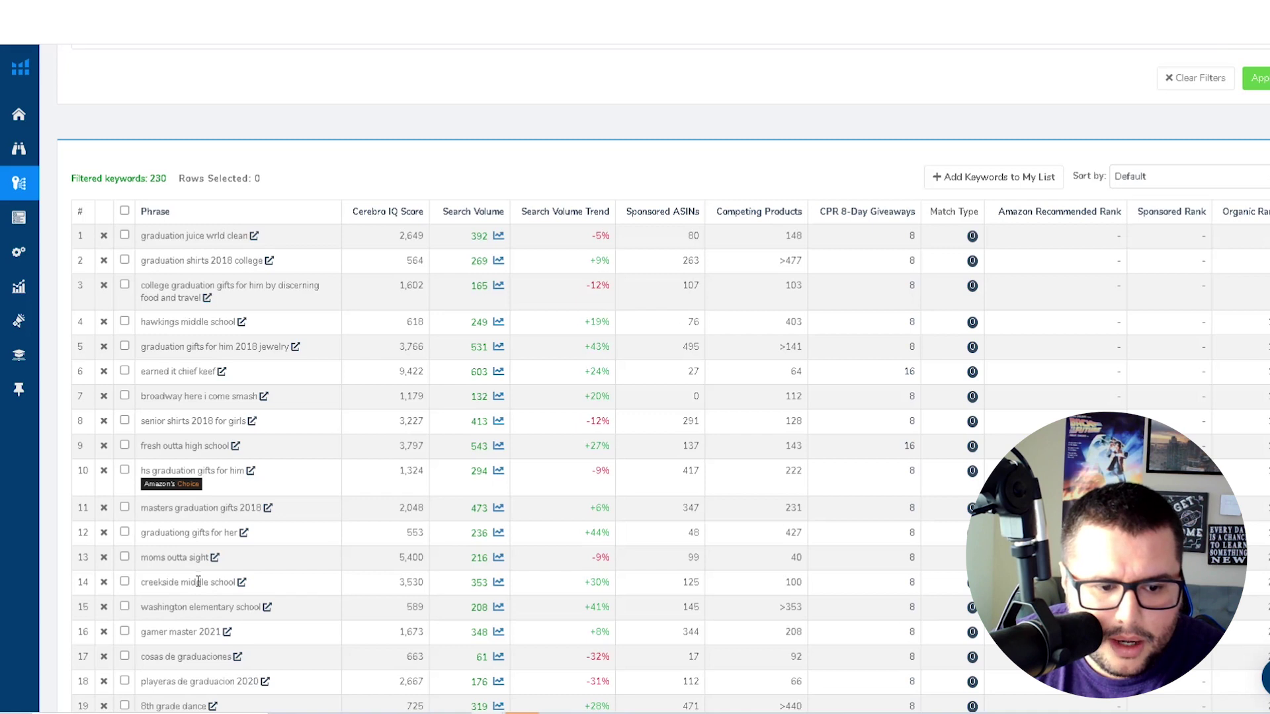
scroll(195, 586, "down", 1)
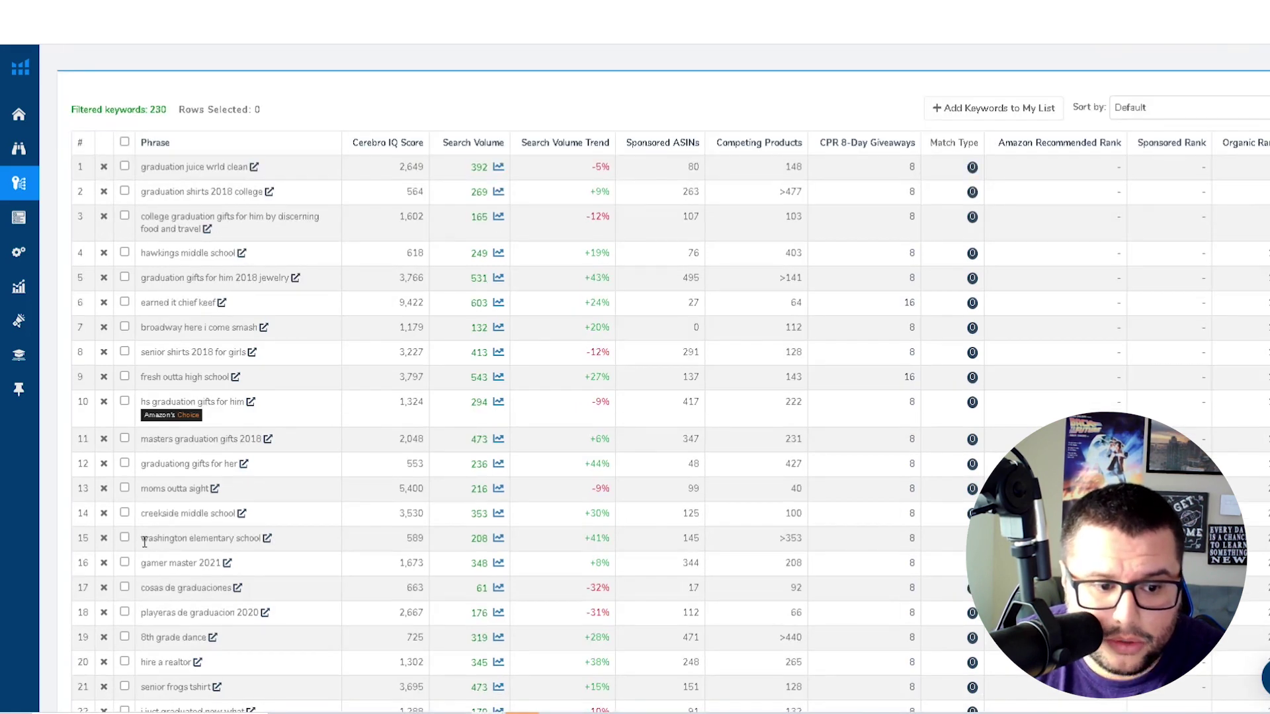
left_click_drag(146, 541, 260, 545)
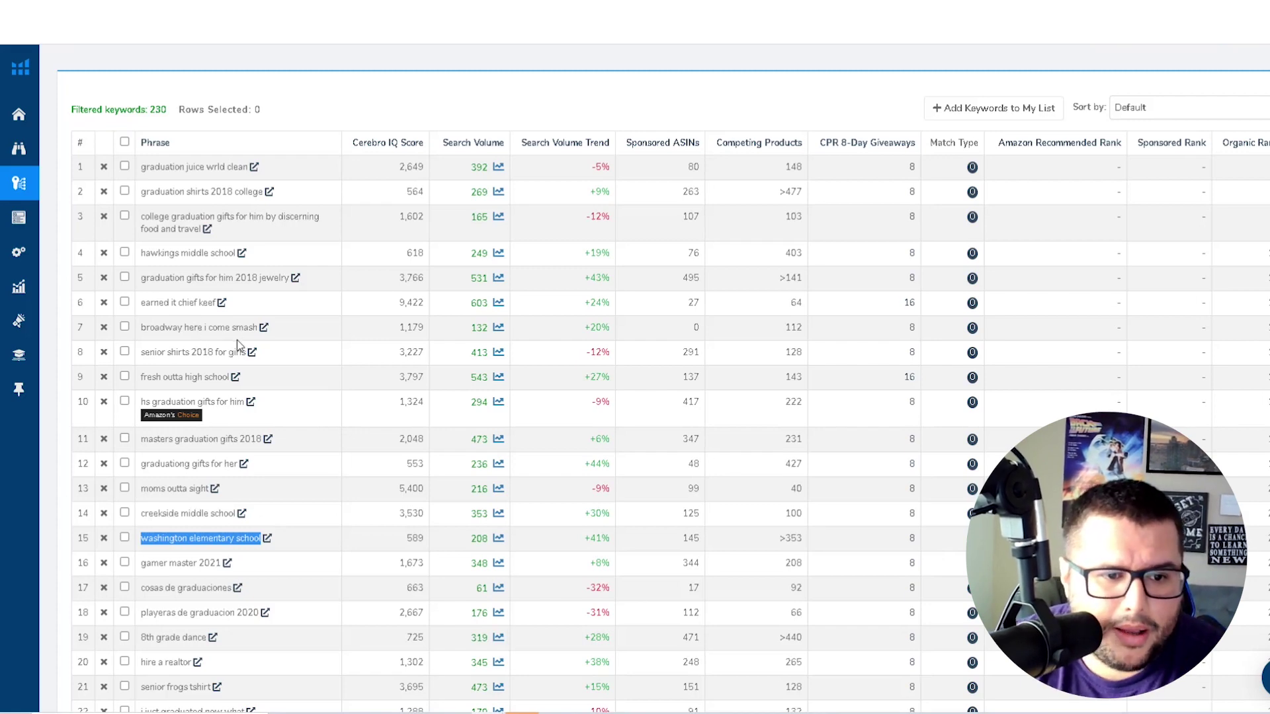
Review the Amazon search results for the phrase "hs graduation gifts for him", and return to Cerebro to check its competing products.
scroll(197, 345, "up", 2)
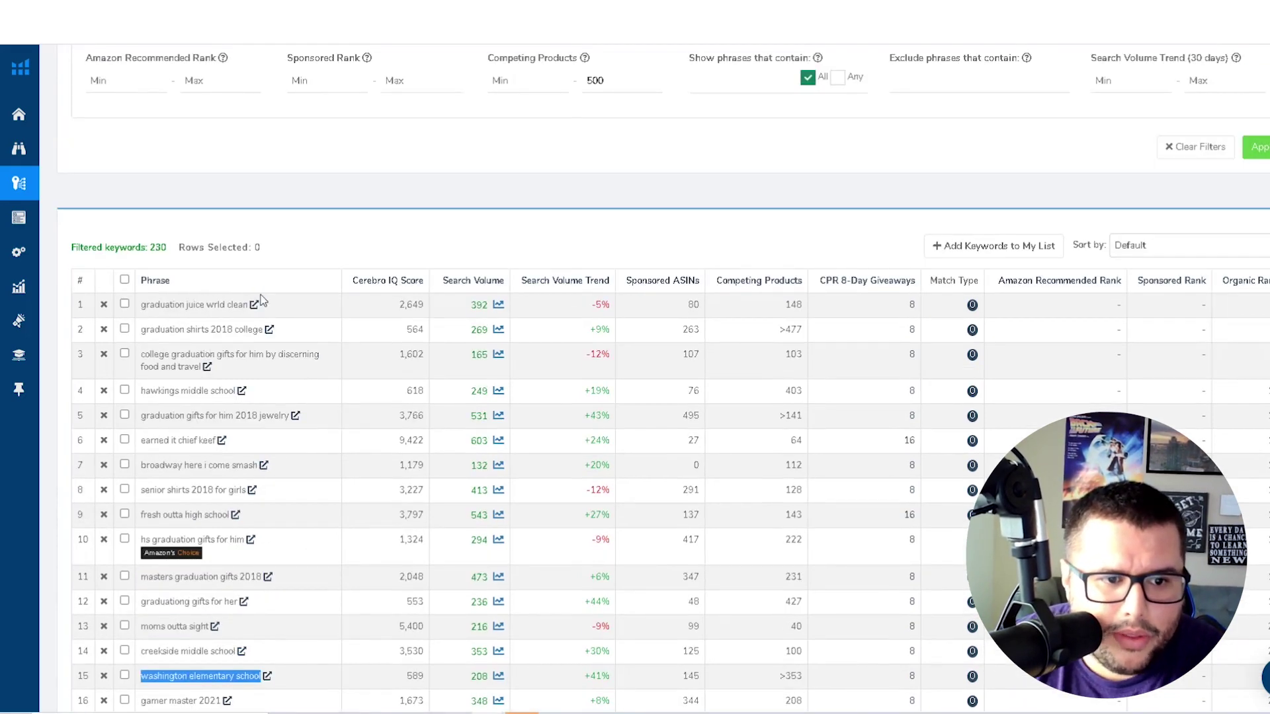
scroll(210, 507, "down", 1)
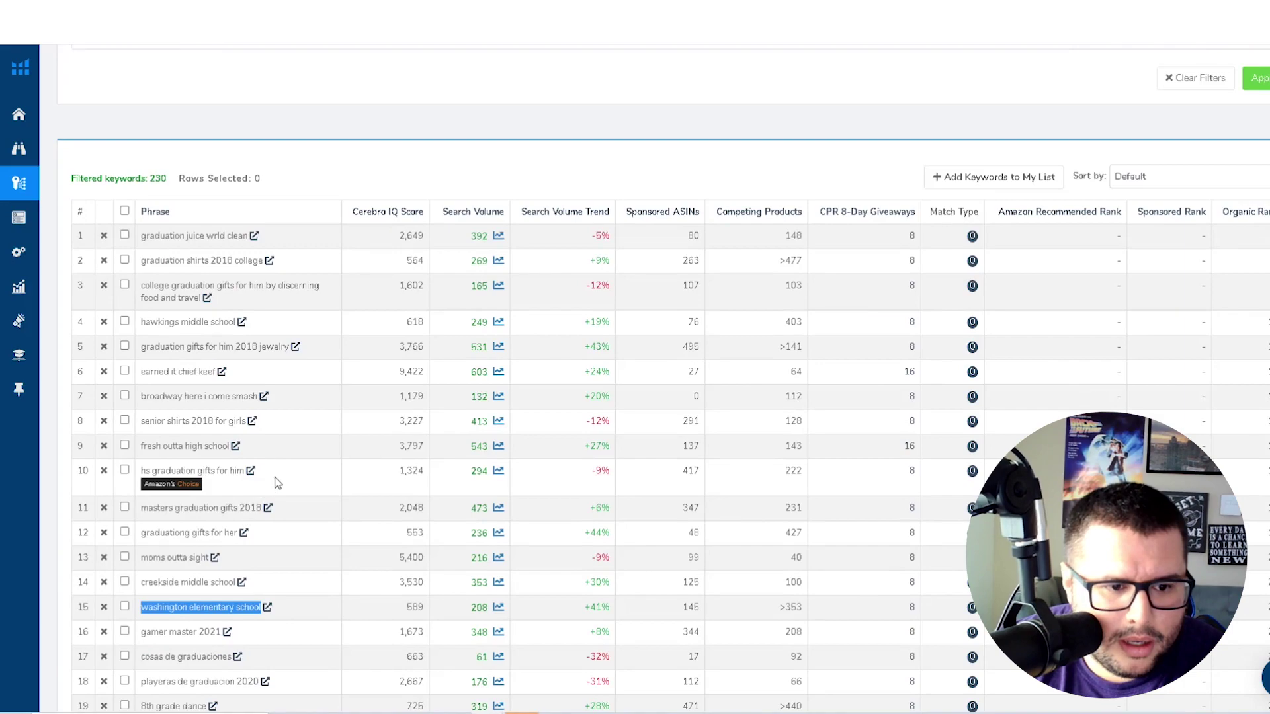
left_click(252, 470)
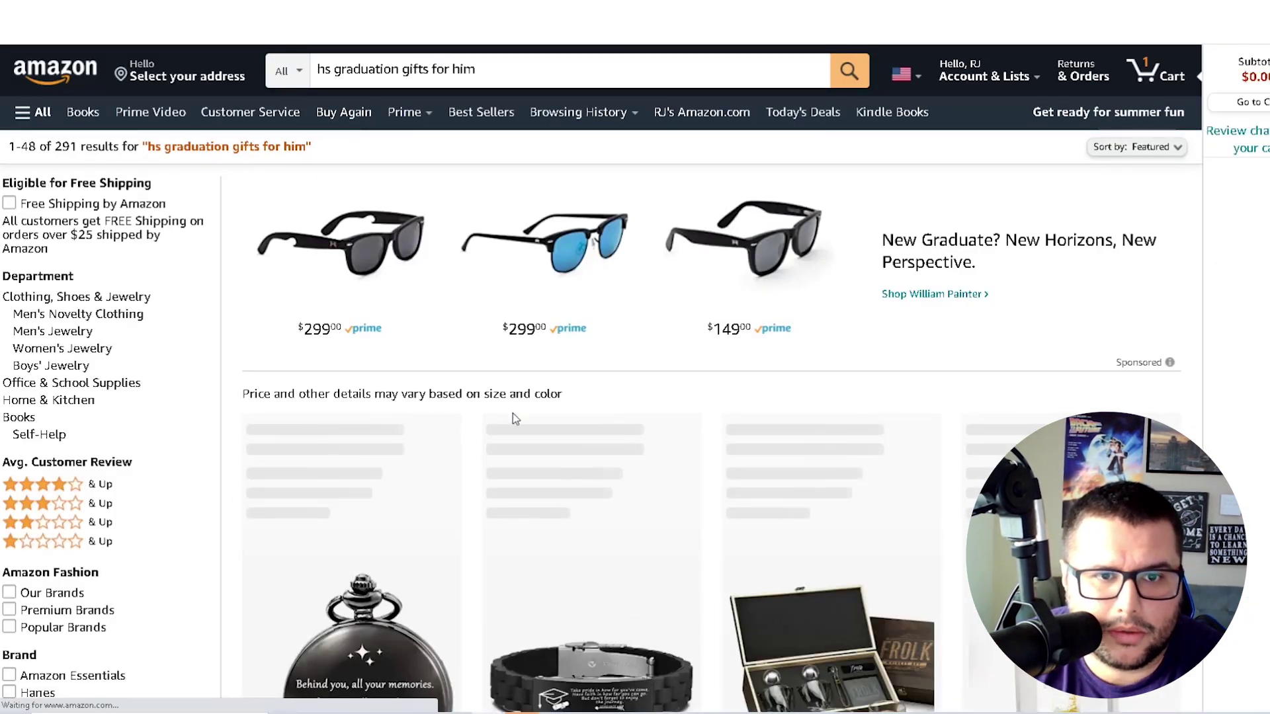
scroll(513, 414, "down", 8)
scroll(562, 416, "down", 7)
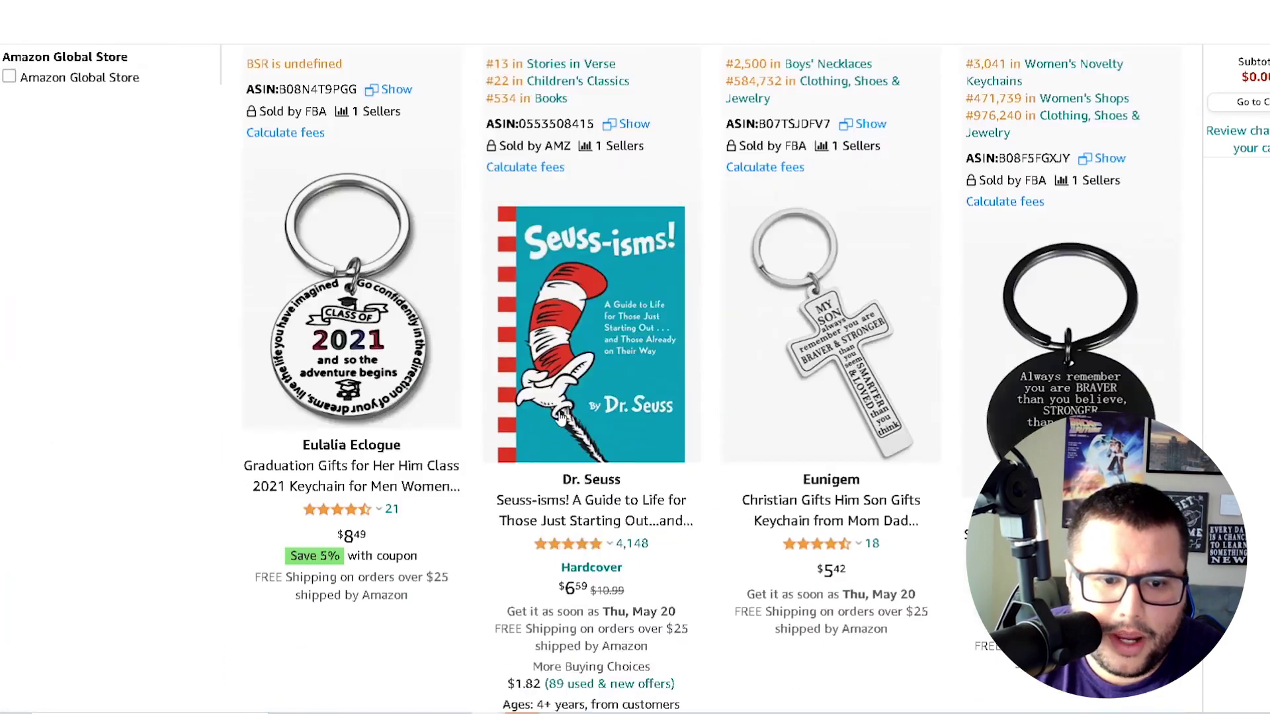
scroll(611, 447, "up", 15)
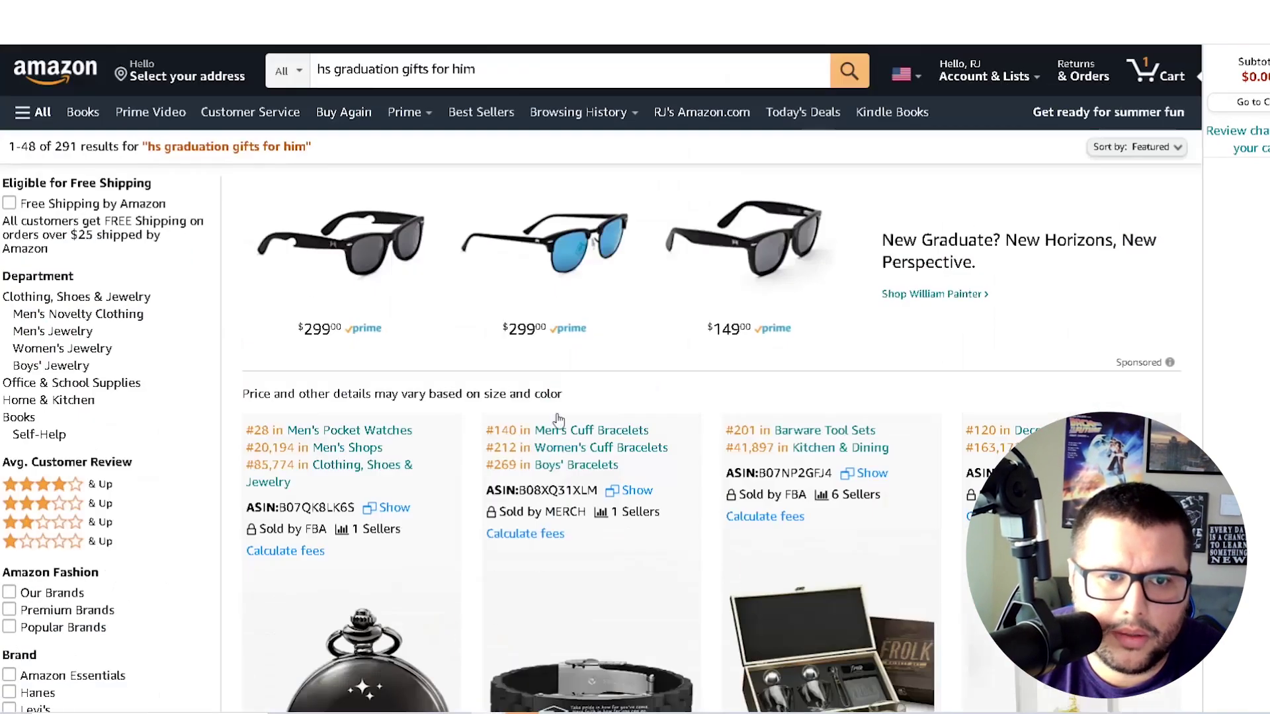
left_click(86, 3)
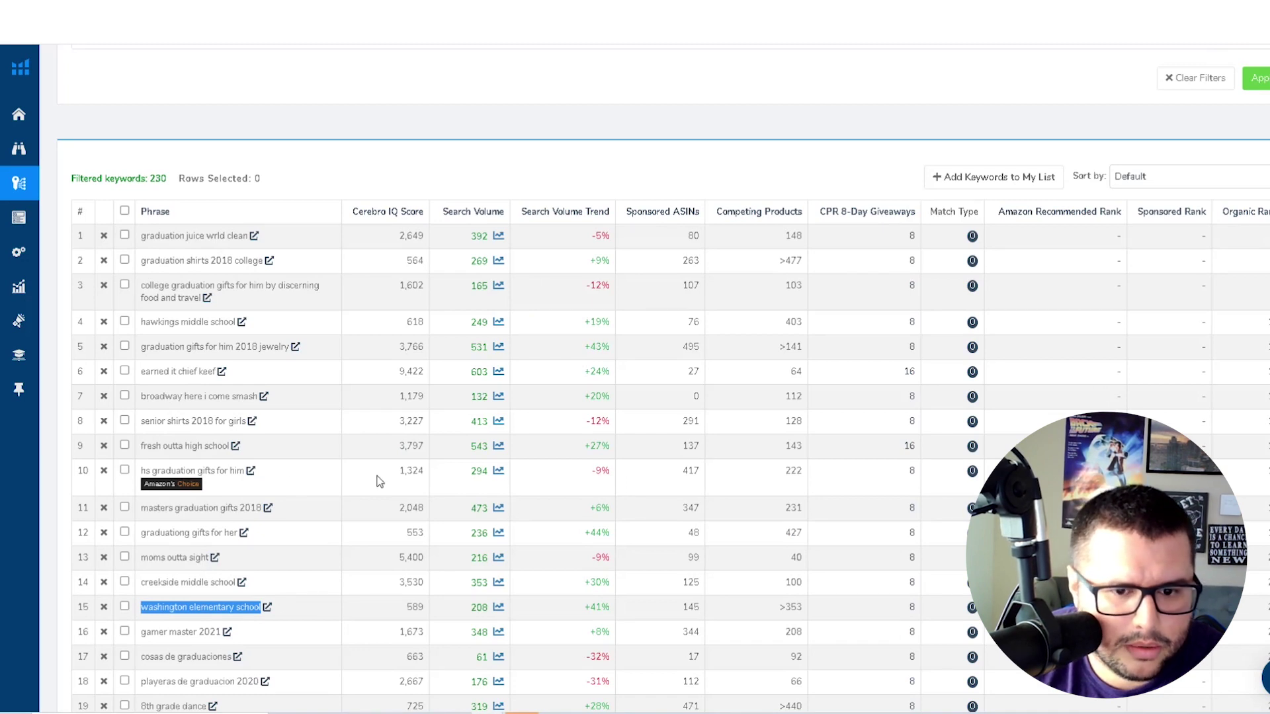
double_click(793, 471)
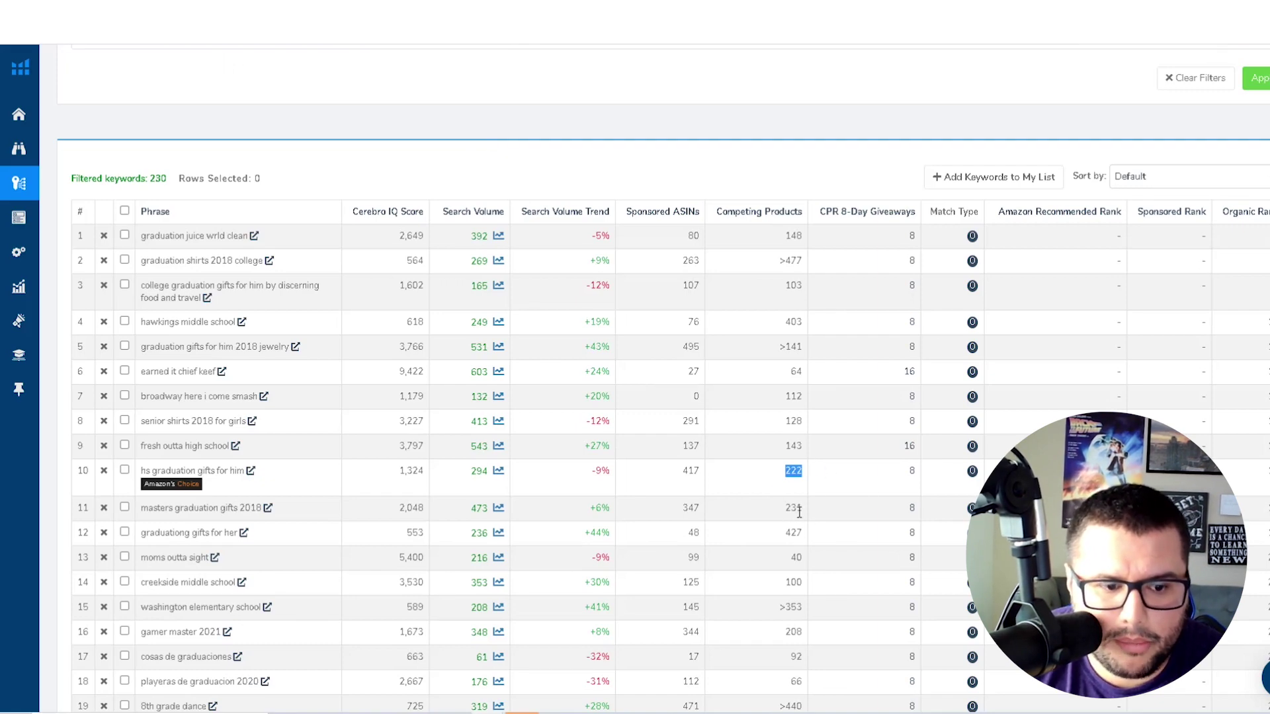
Find the phrase "i just graduated now what" in the filtered keywords and look through its Amazon search results.
scroll(517, 467, "down", 1)
scroll(514, 447, "down", 1)
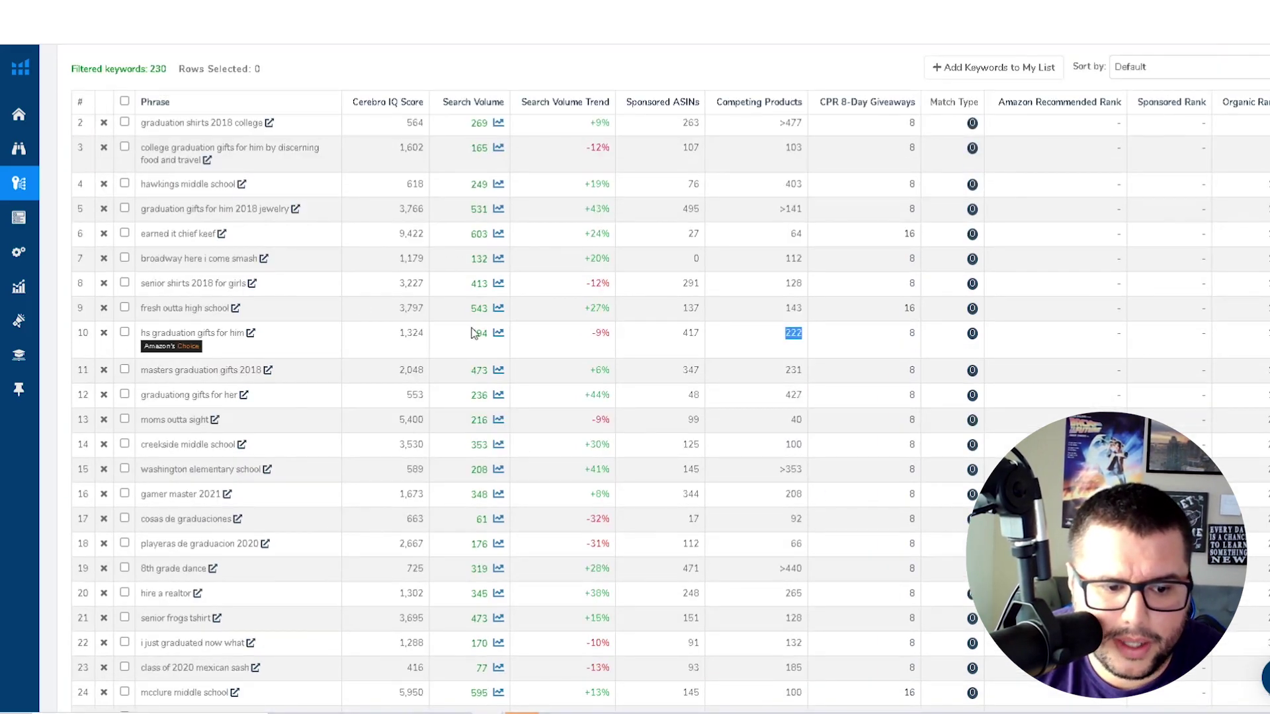
scroll(404, 539, "down", 1)
double_click(183, 574)
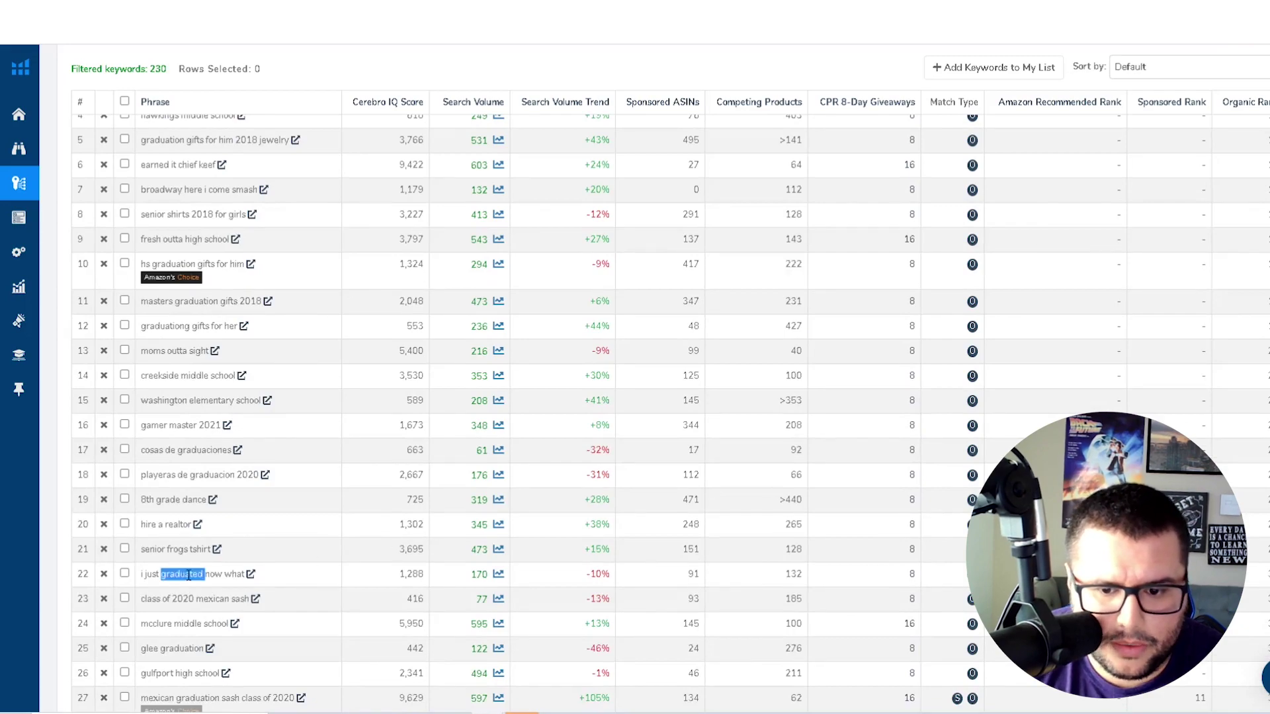
left_click(252, 574)
scroll(673, 379, "down", 20)
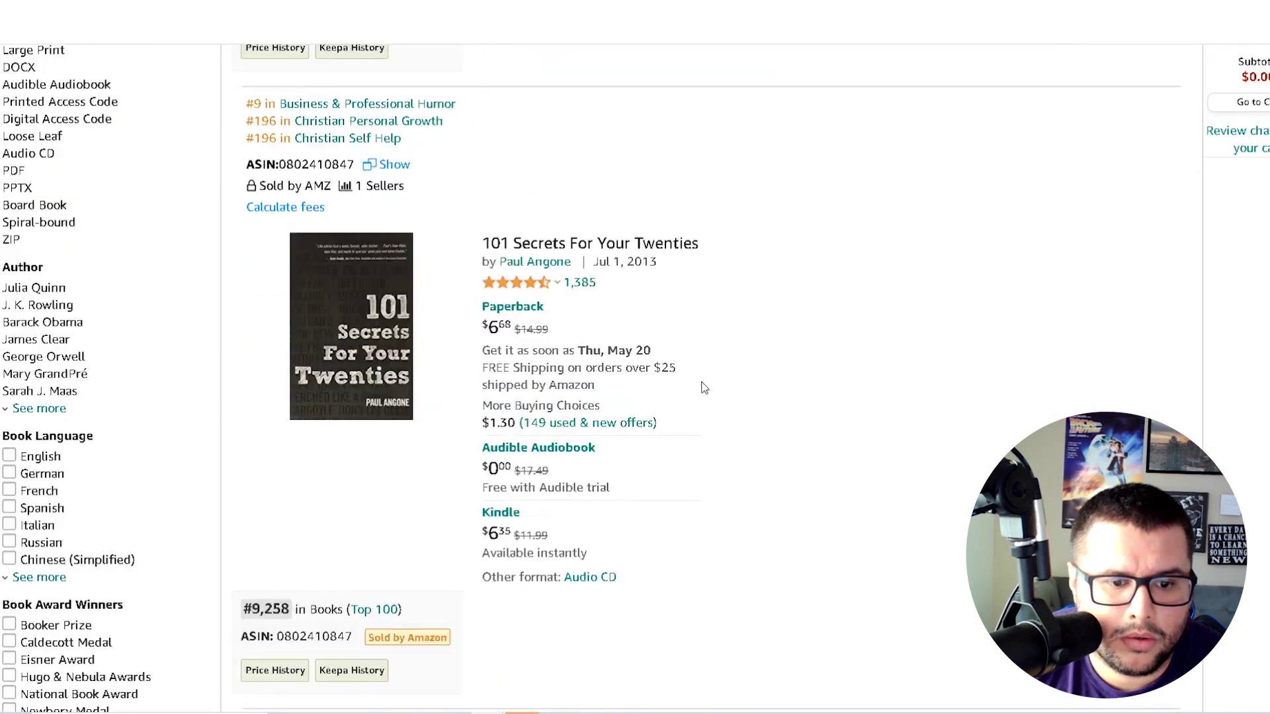
scroll(712, 384, "down", 7)
scroll(725, 405, "up", 20)
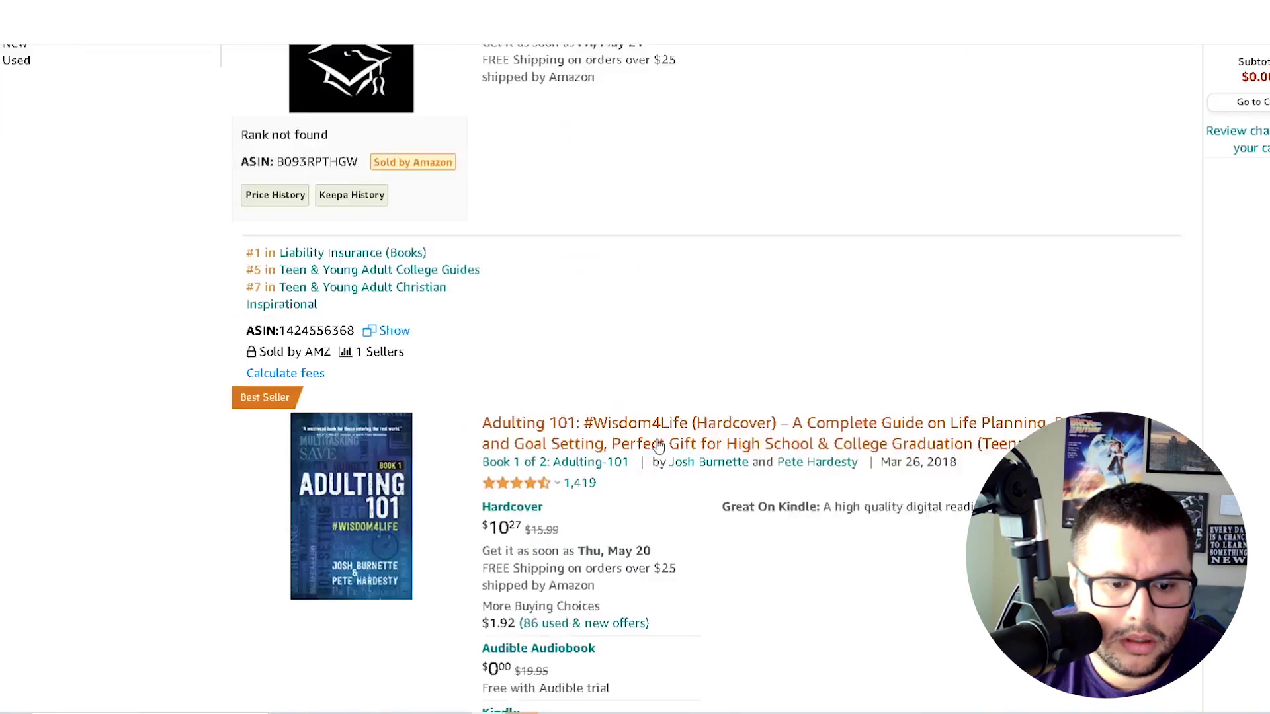
scroll(595, 431, "up", 5)
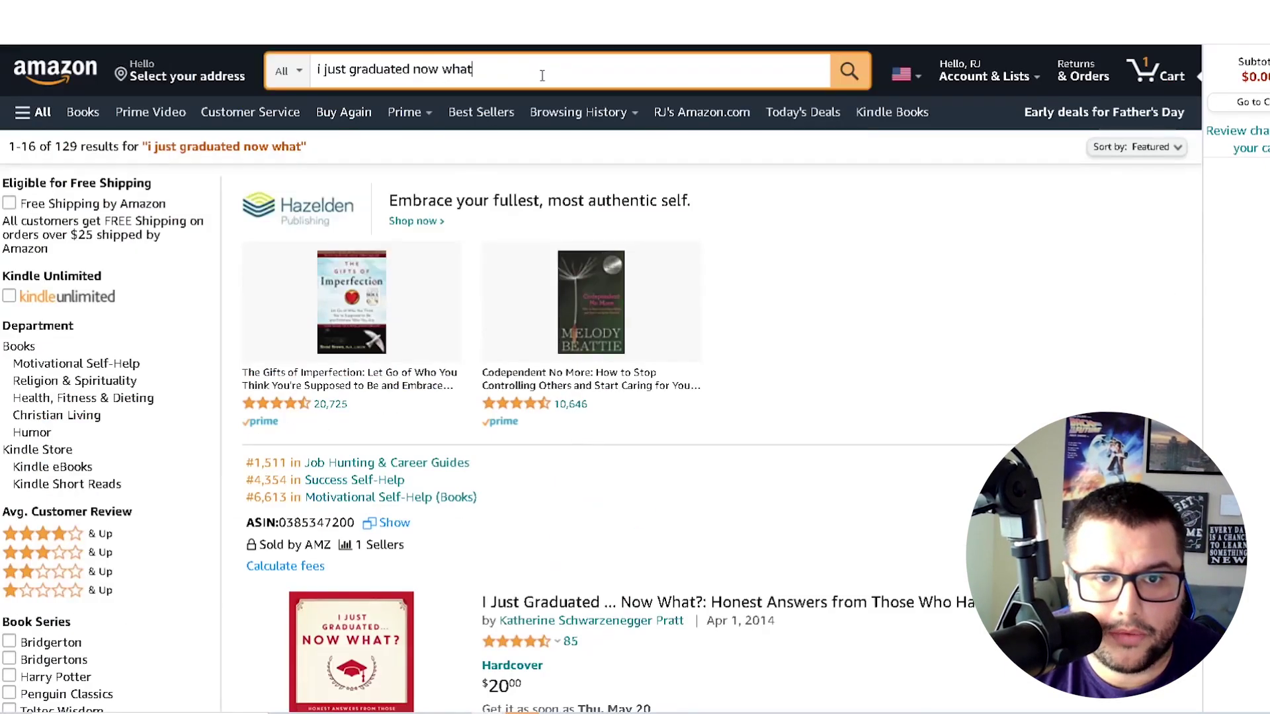
Search Amazon for "i just graduated now what shirt" and look over the results.
left_click(548, 73)
type("shirt")
key("Return")
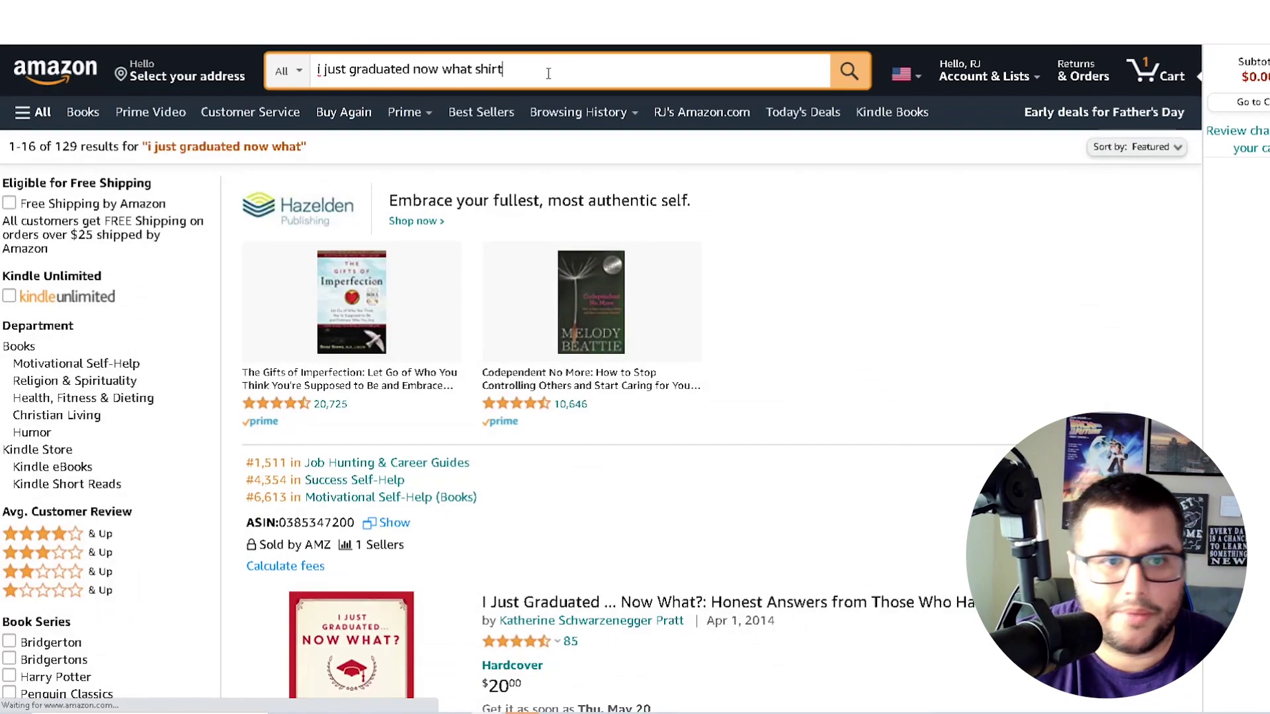
scroll(730, 222, "down", 15)
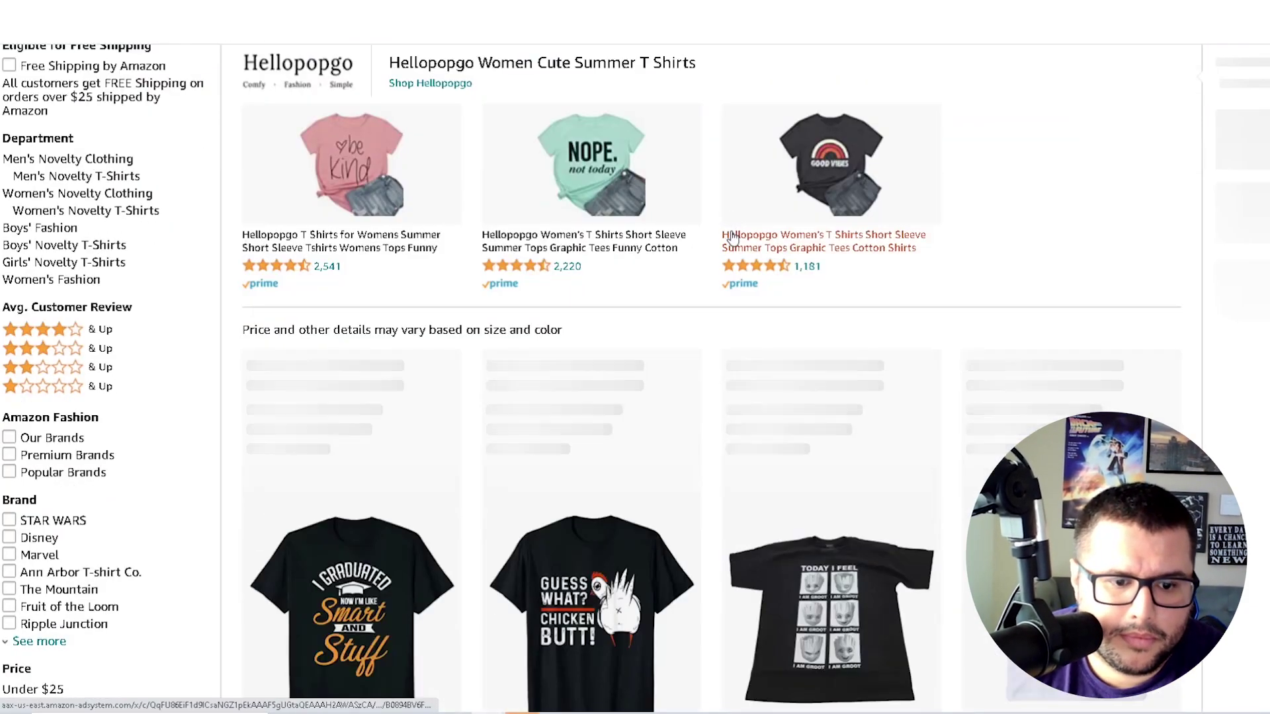
scroll(629, 352, "up", 15)
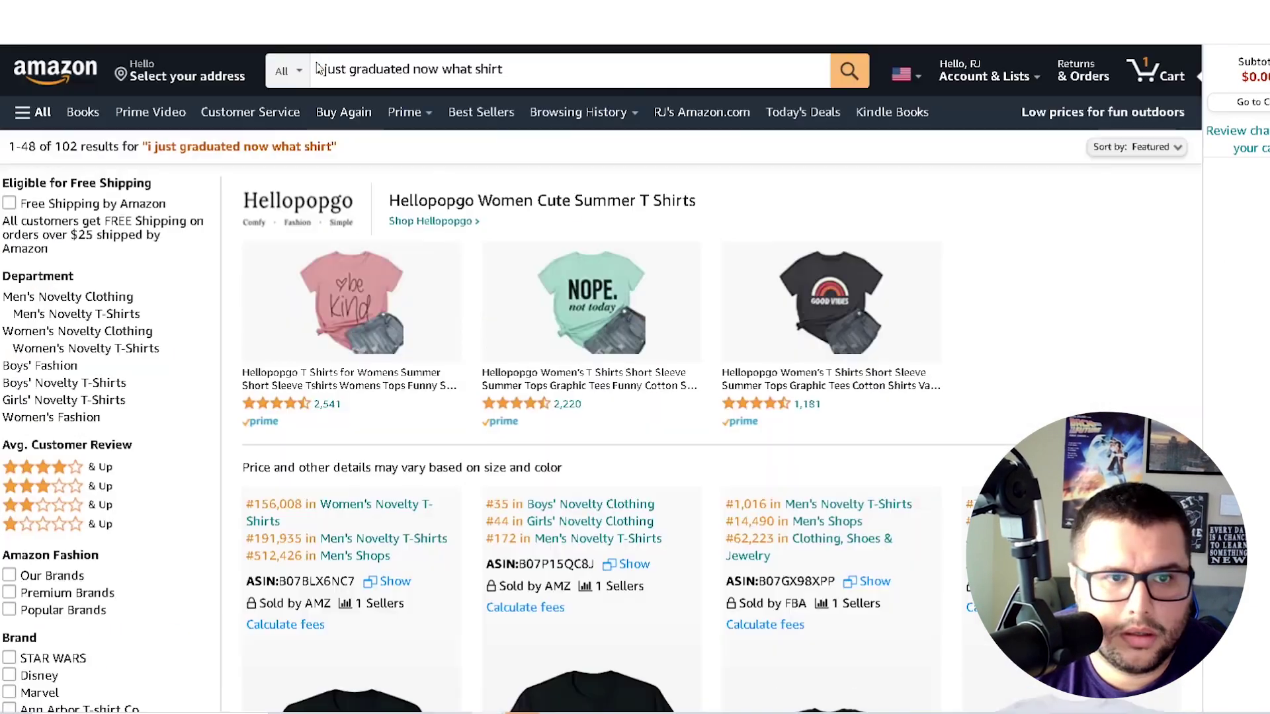
Search Amazon's Novelty & More department for "i just graduated now what" items sold by Amazon.com, and review the shirts listed.
triple_click(318, 68)
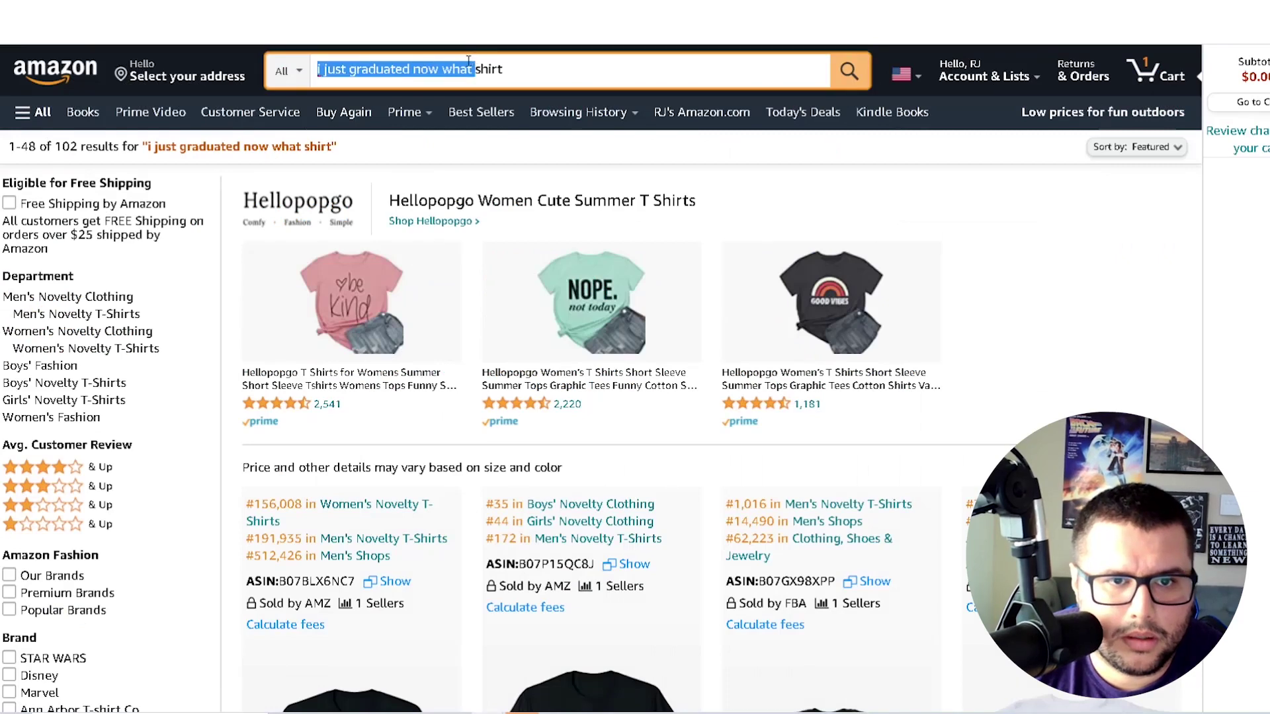
left_click(384, 257)
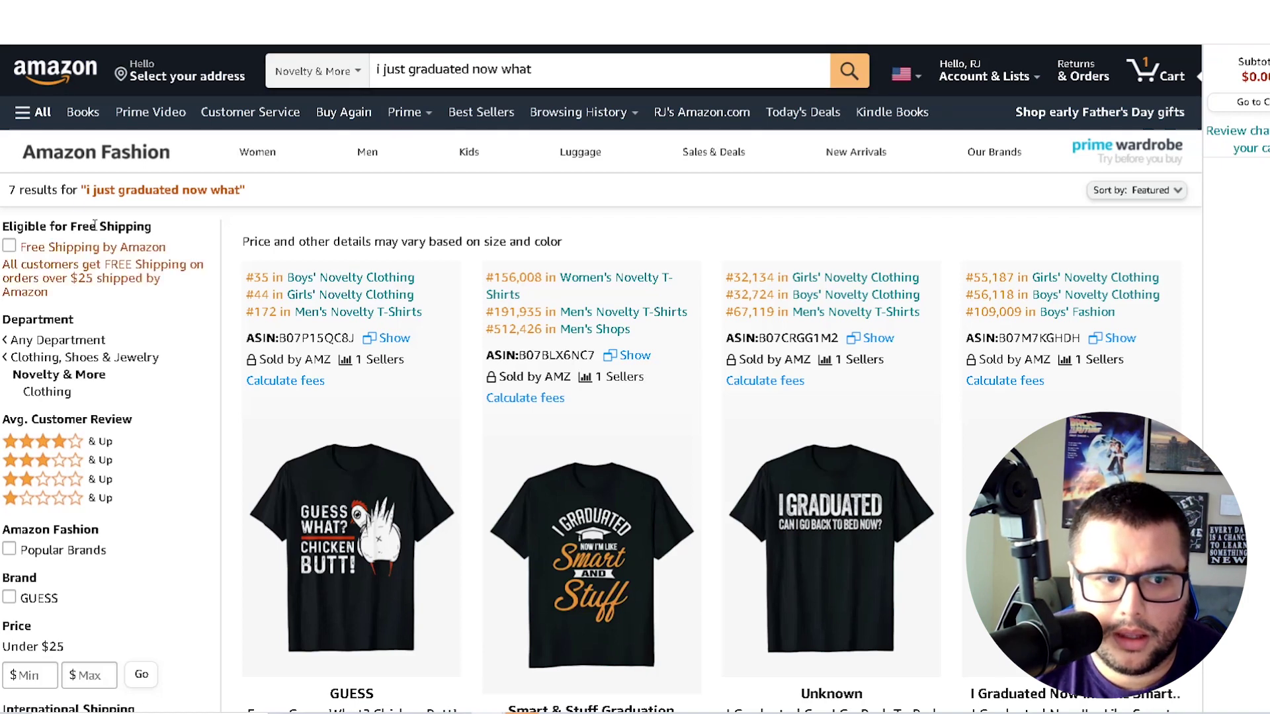
left_click_drag(10, 191, 58, 190)
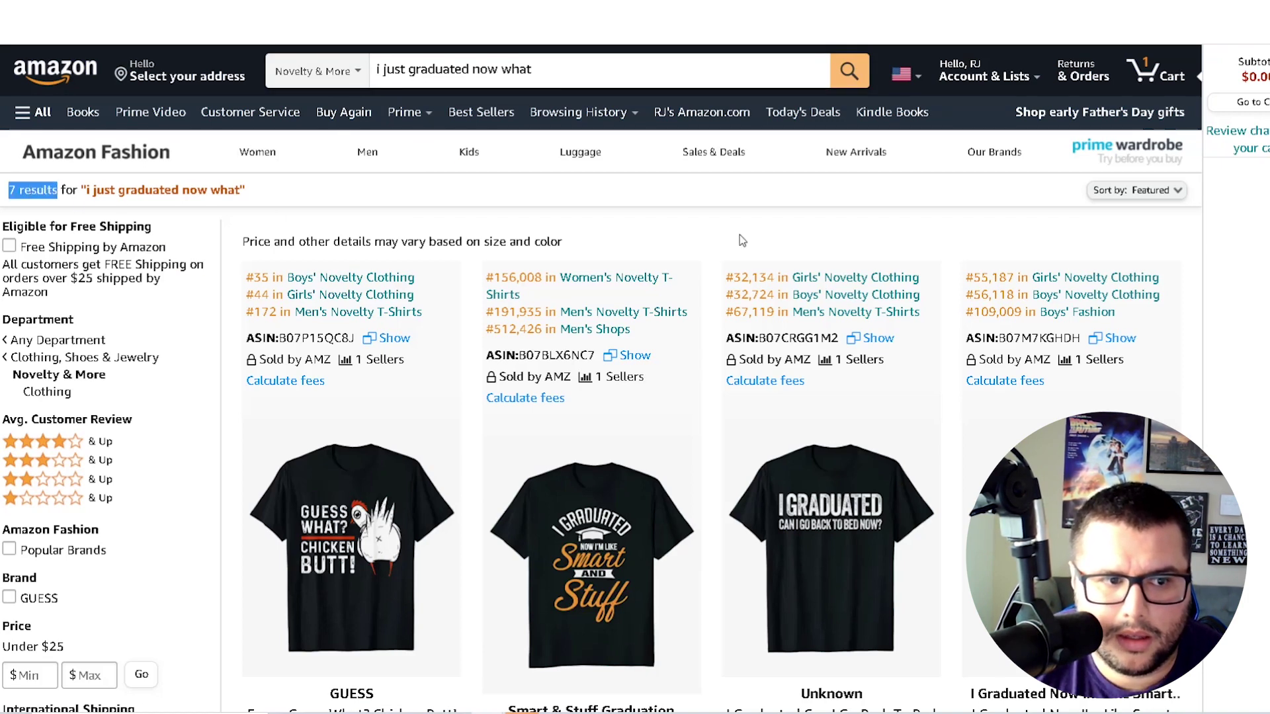
scroll(655, 238, "down", 15)
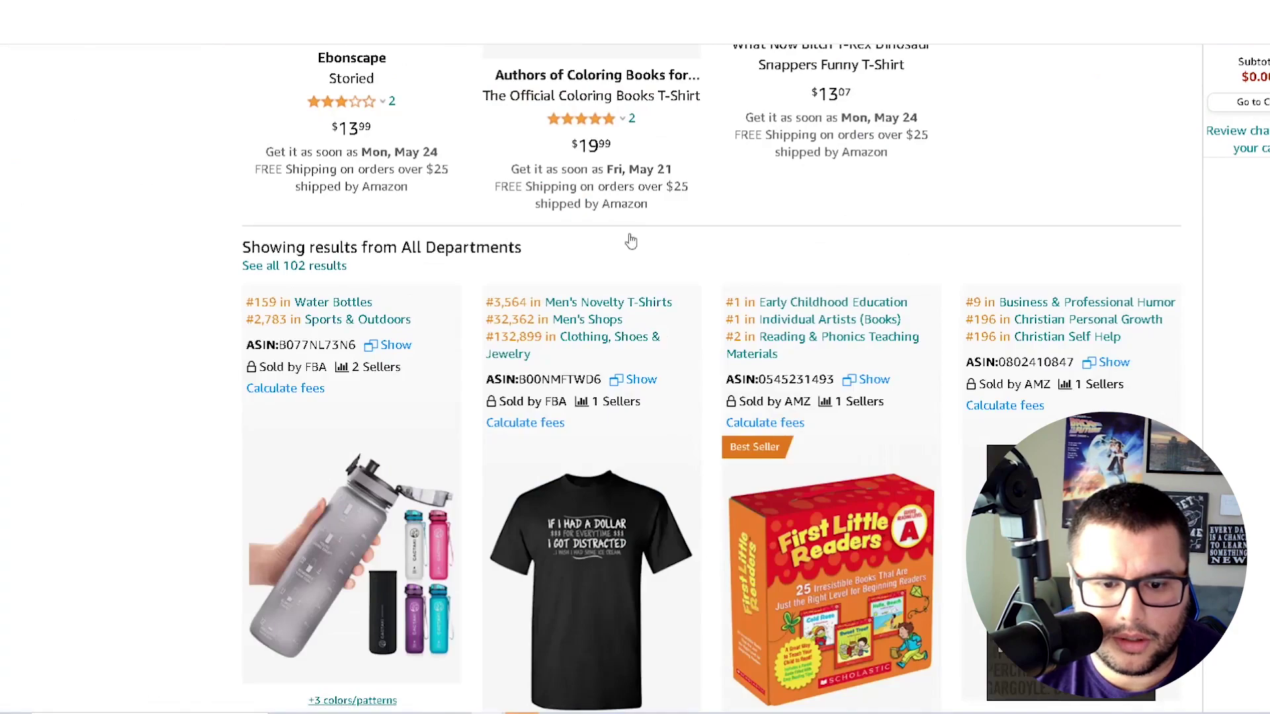
scroll(628, 240, "down", 15)
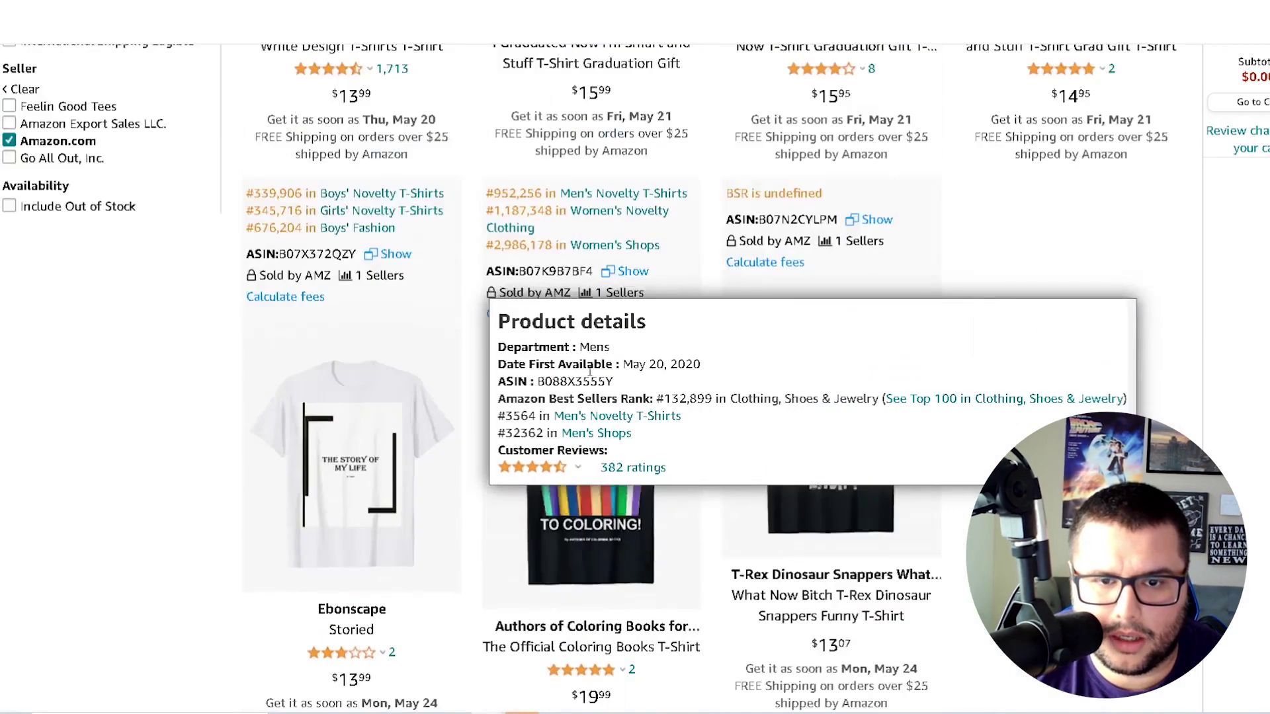
Examine the Best Sellers Ranks of the shirts Amazon lists for "i just graduated now what" and the other products further down.
scroll(623, 91, "up", 5)
scroll(618, 361, "down", 2)
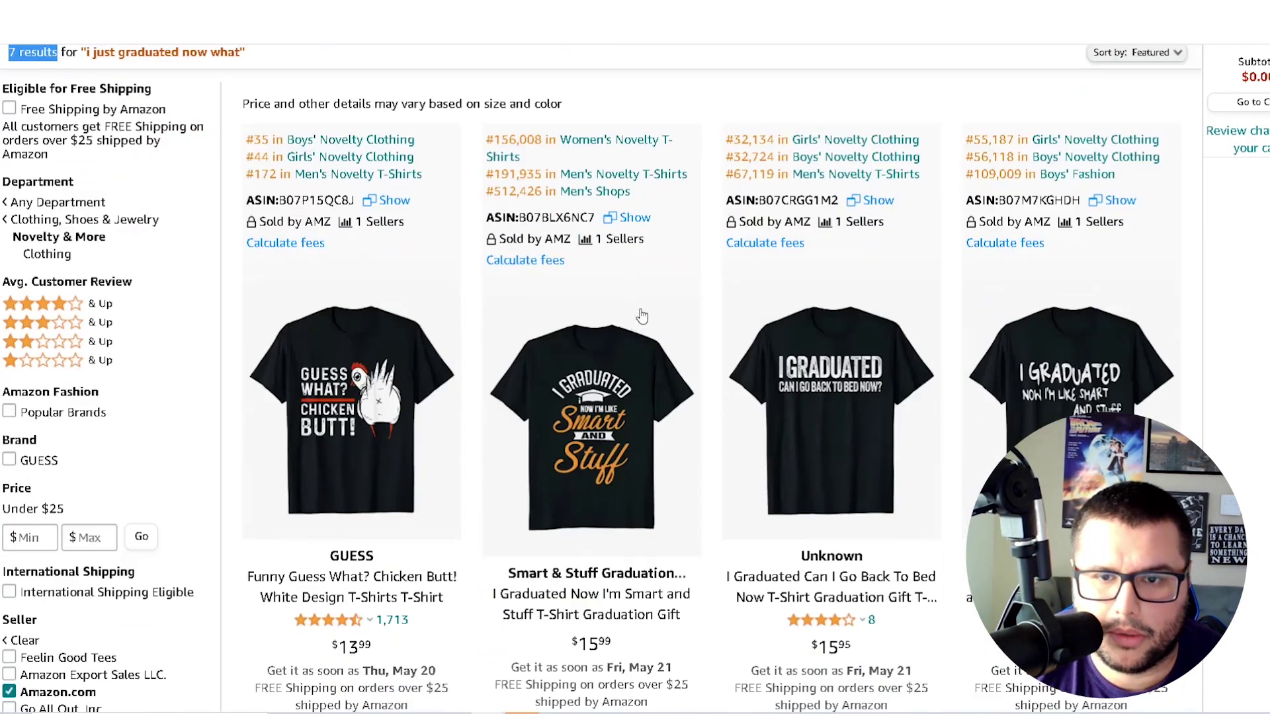
scroll(759, 312, "up", 2)
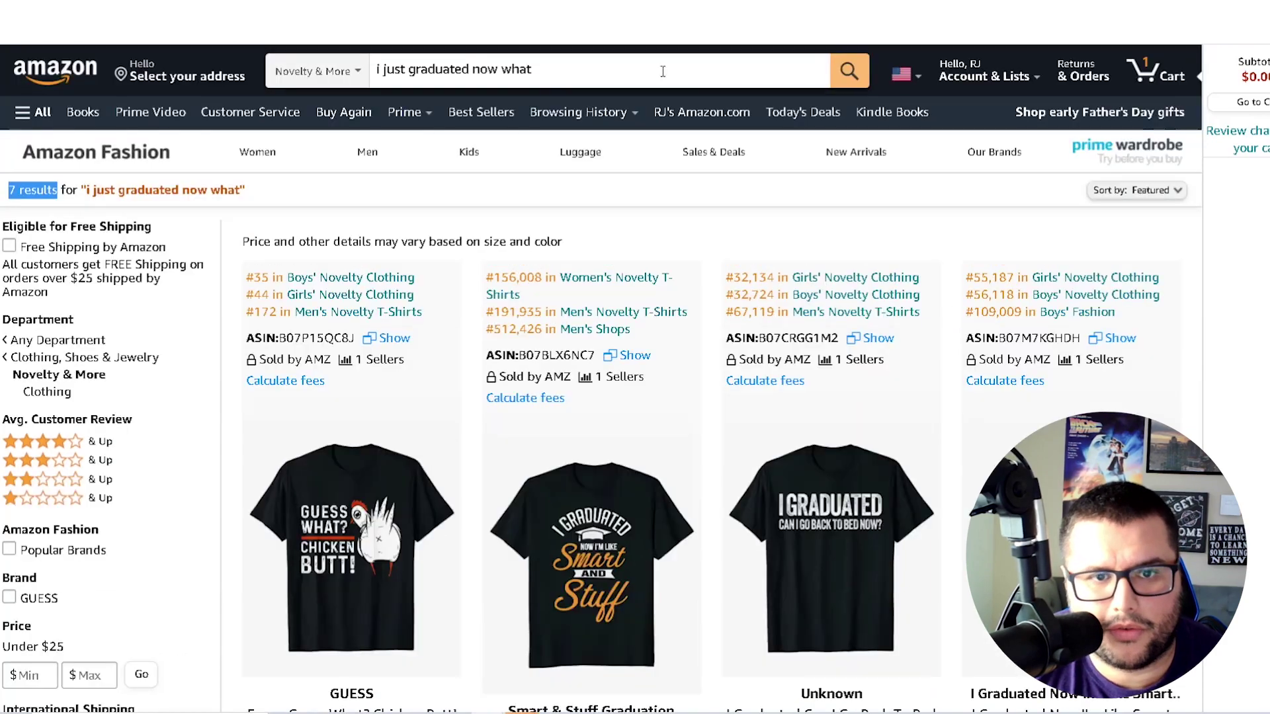
scroll(1003, 234, "down", 2)
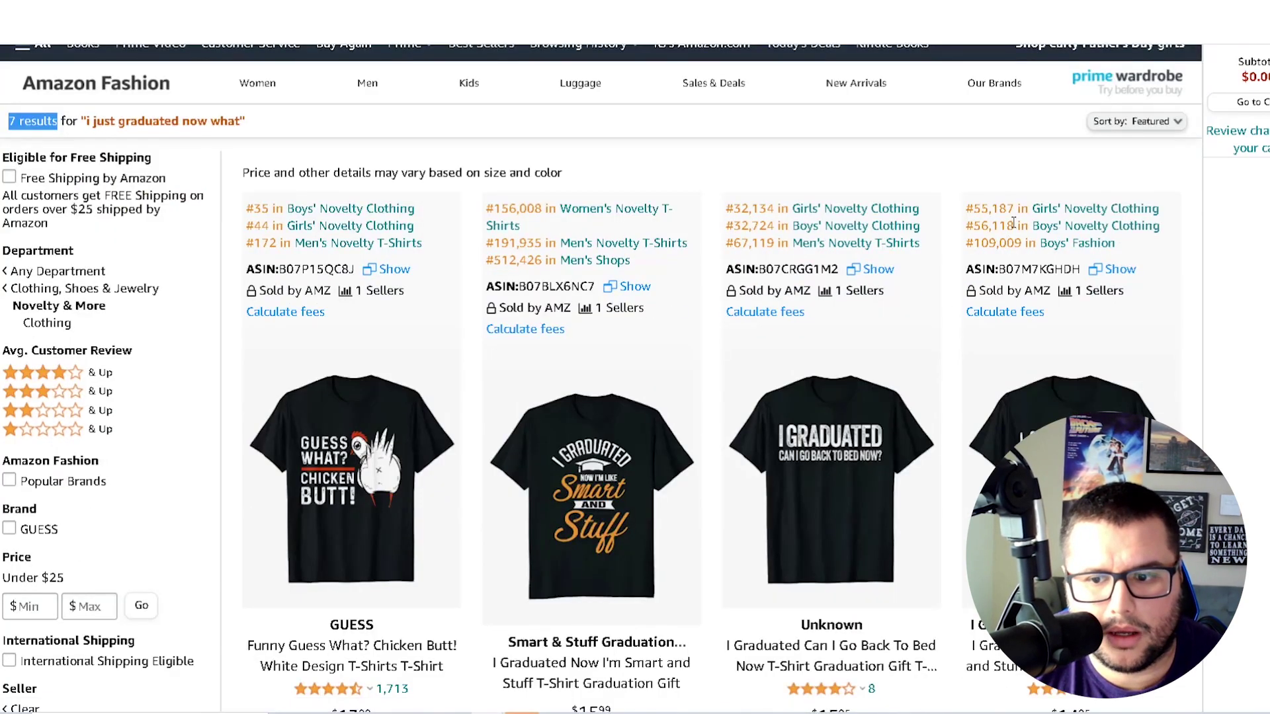
scroll(1005, 238, "down", 20)
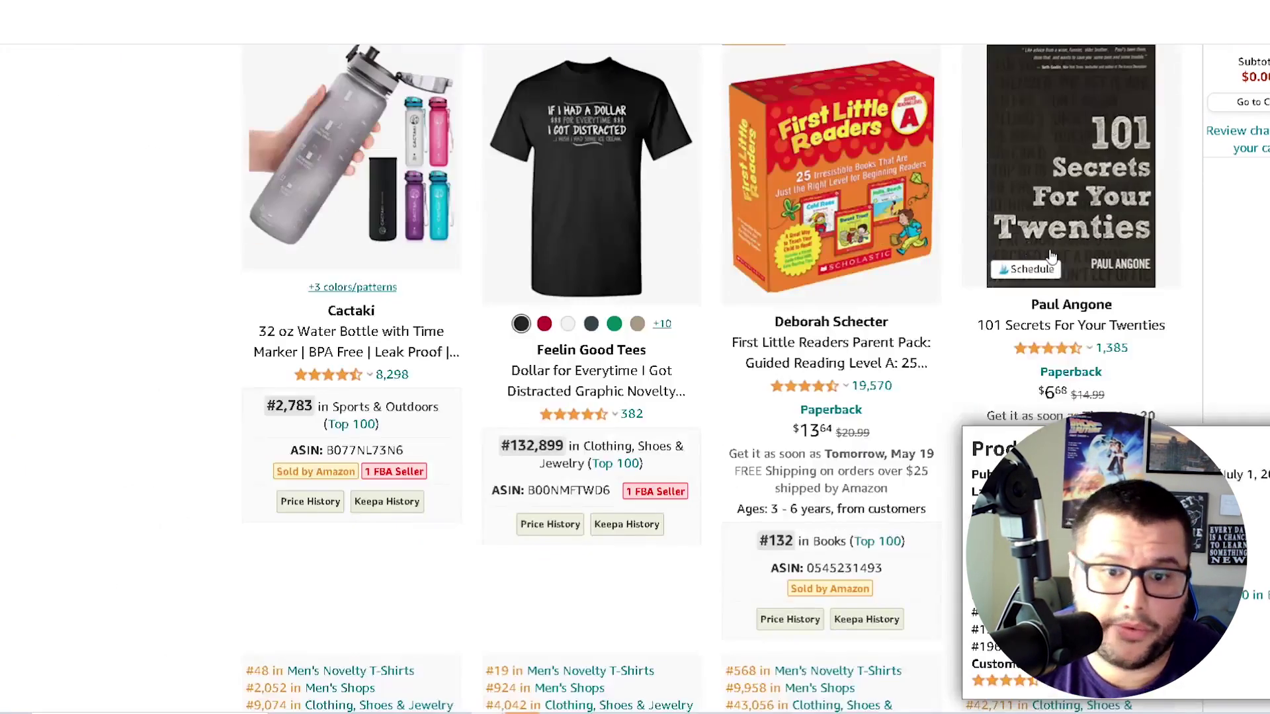
scroll(740, 327, "down", 2)
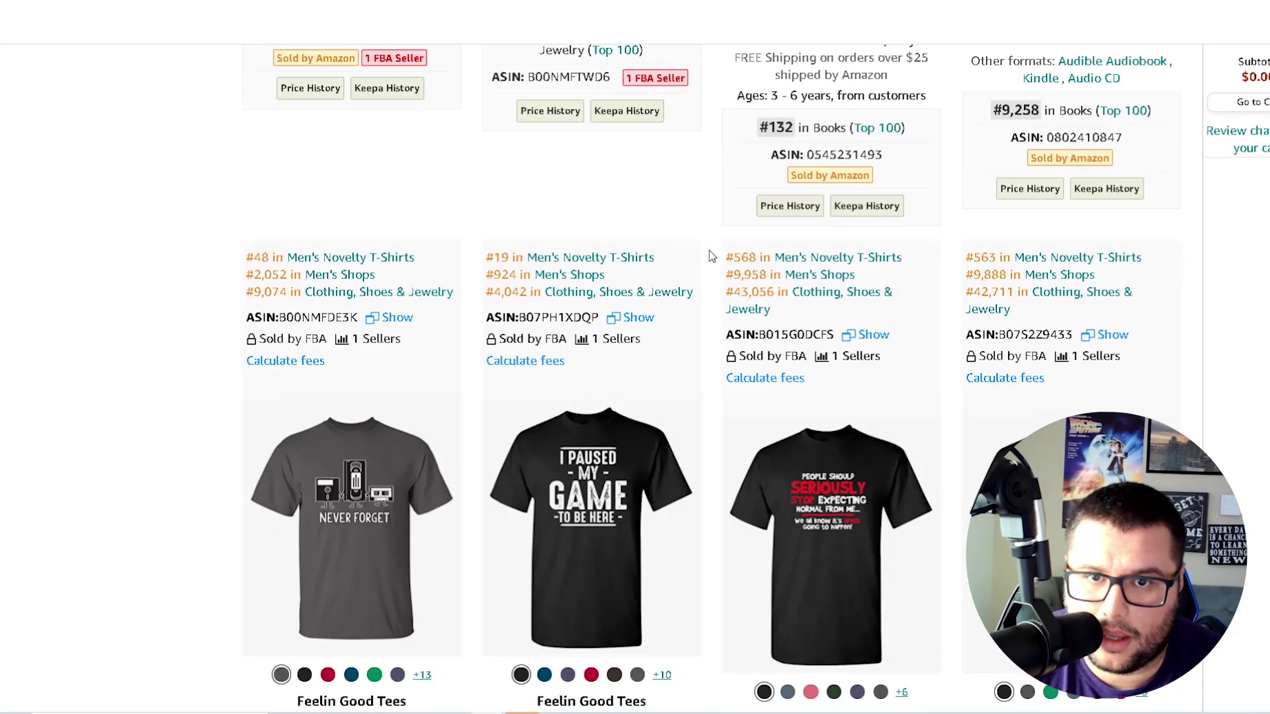
scroll(709, 251, "down", 3)
scroll(709, 258, "down", 17)
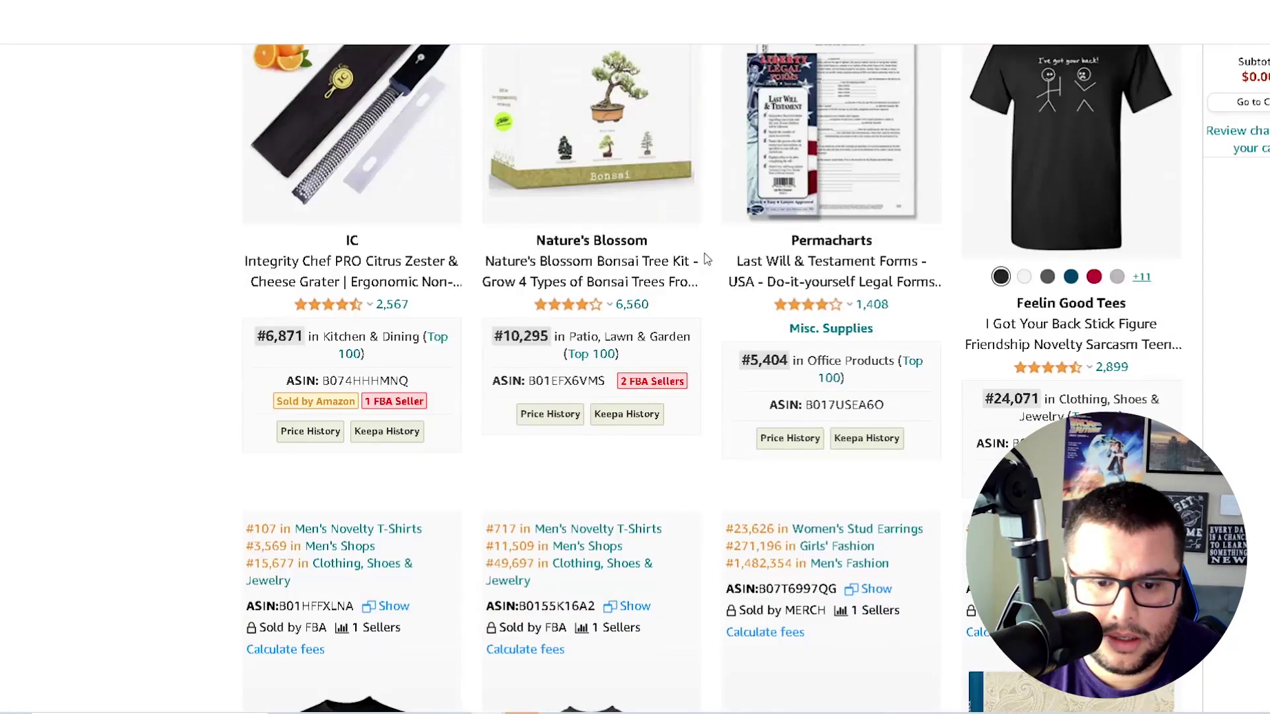
scroll(706, 258, "down", 3)
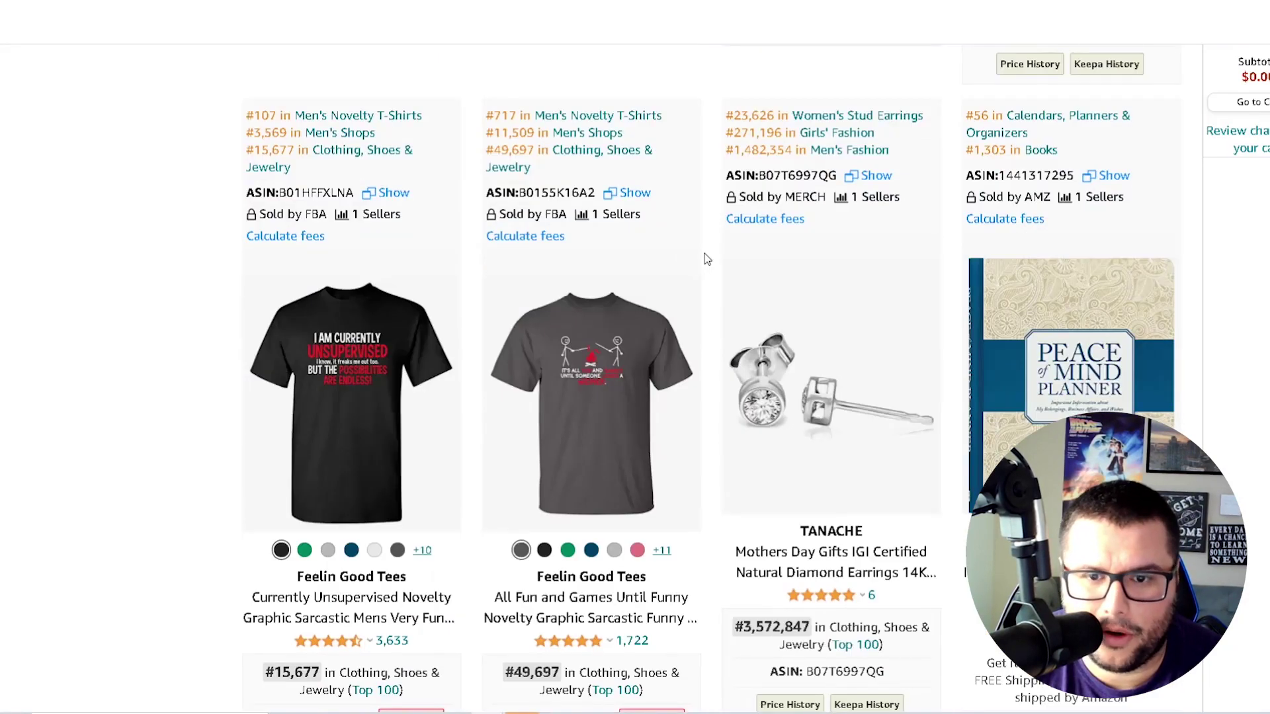
Return to Cerebro and view the all-time search volume history of "i just graduated now what".
left_click(100, 60)
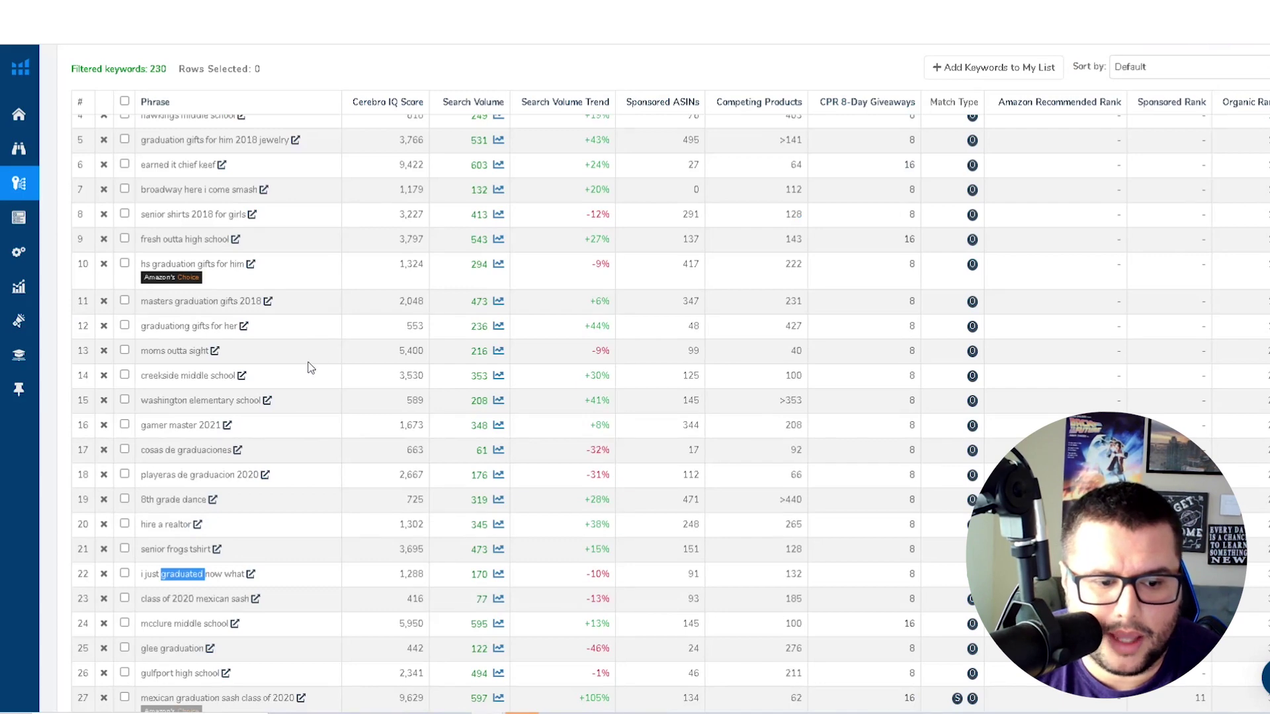
scroll(311, 368, "down", 1)
left_click(498, 506)
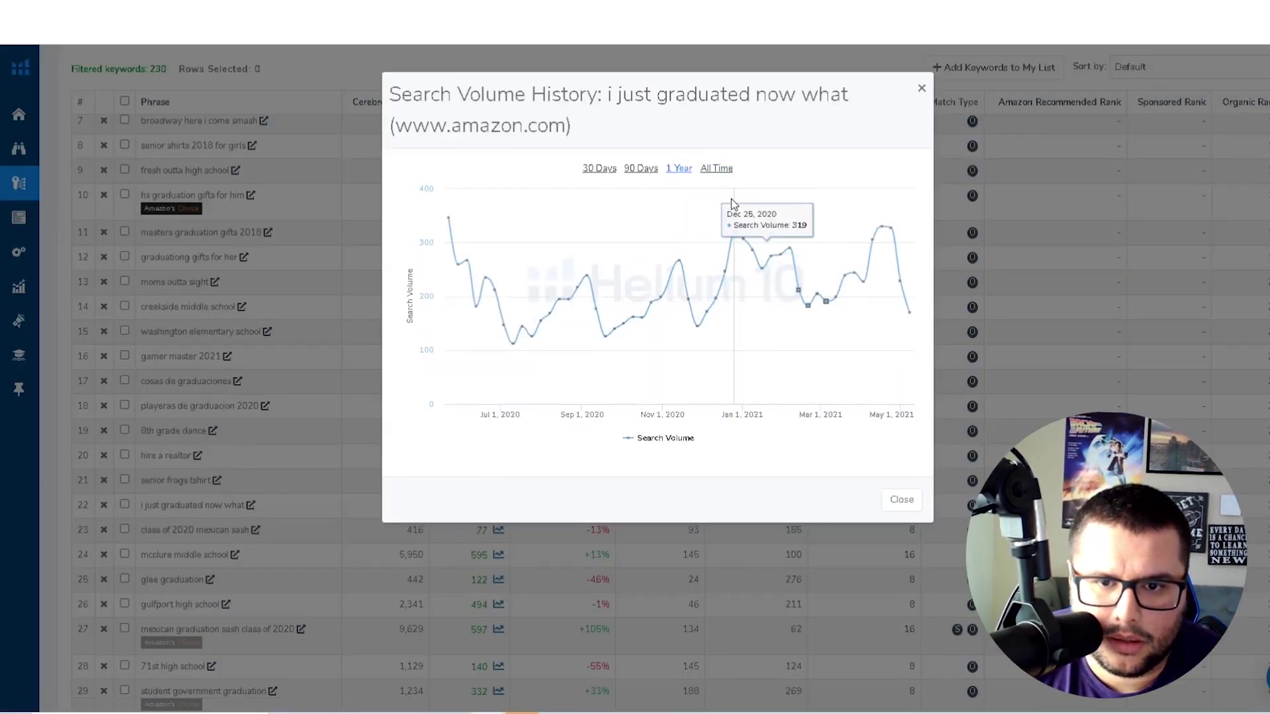
left_click(716, 168)
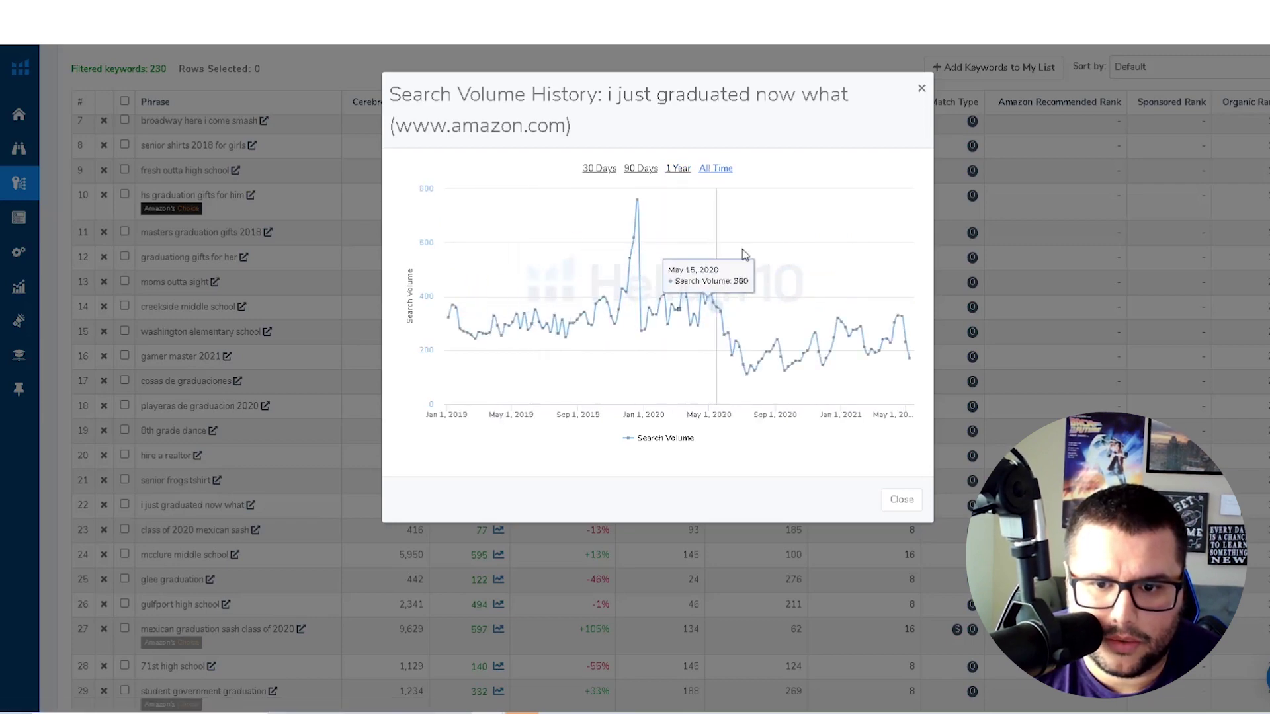
left_click(922, 88)
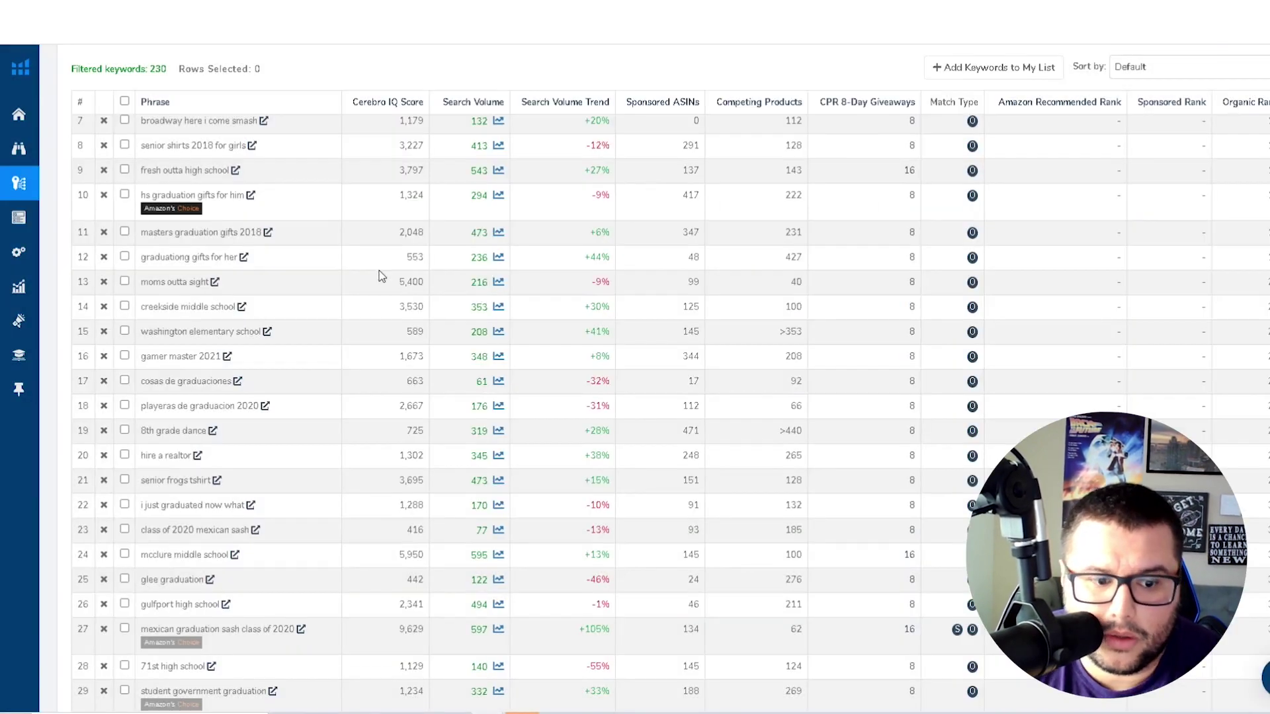
Scan the filtered Cerebro keywords for more phrase ideas and single out "senior frogs tshirt" in the list.
scroll(175, 552, "down", 1)
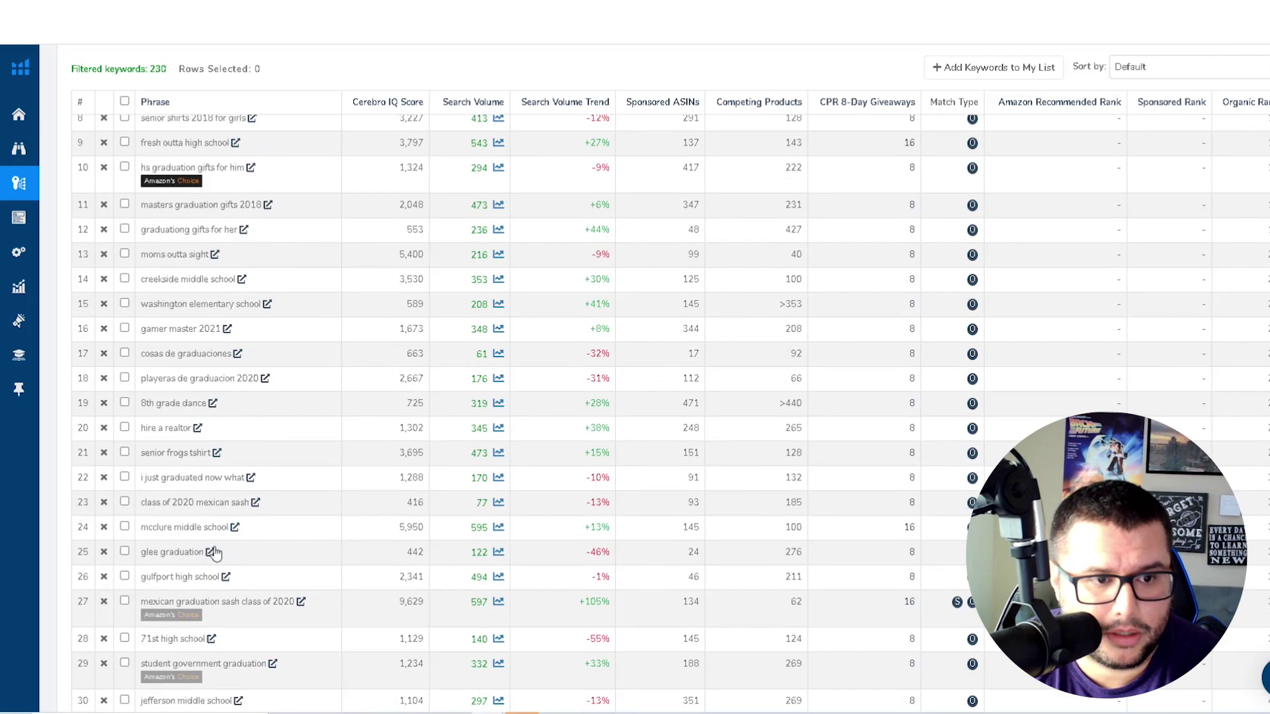
scroll(261, 520, "up", 8)
scroll(310, 552, "down", 8)
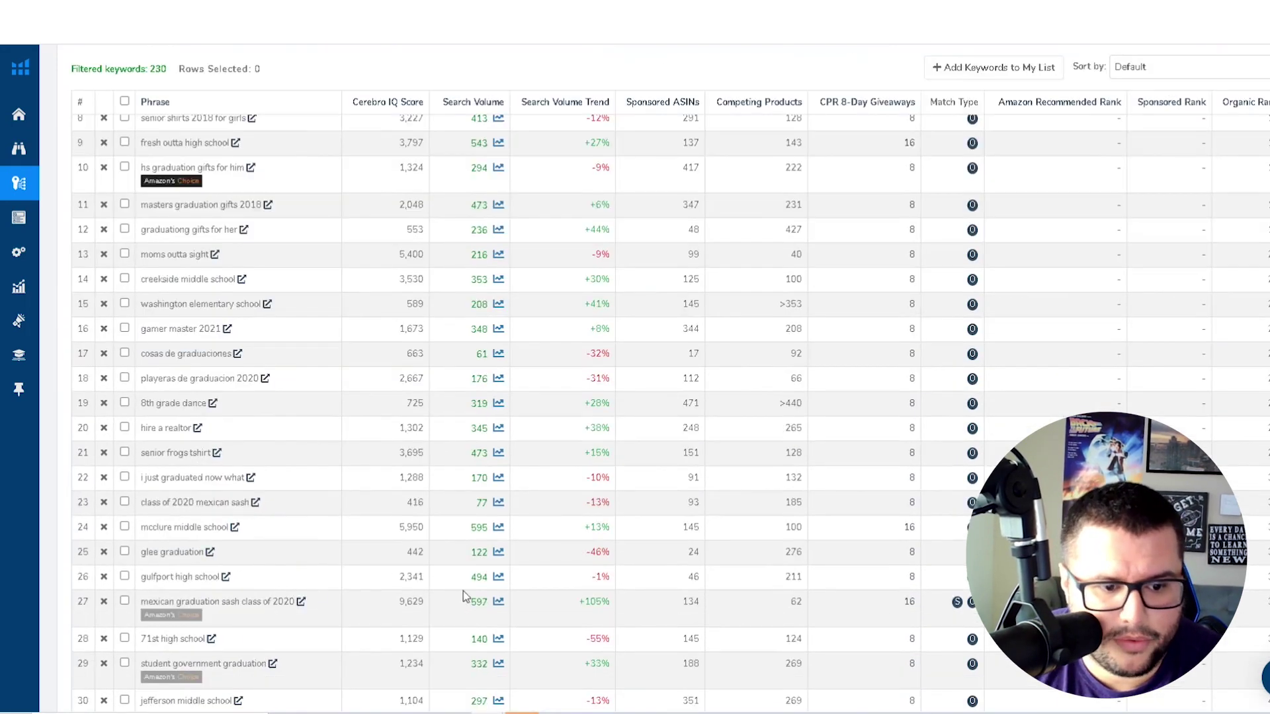
scroll(463, 592, "down", 1)
scroll(285, 483, "up", 4)
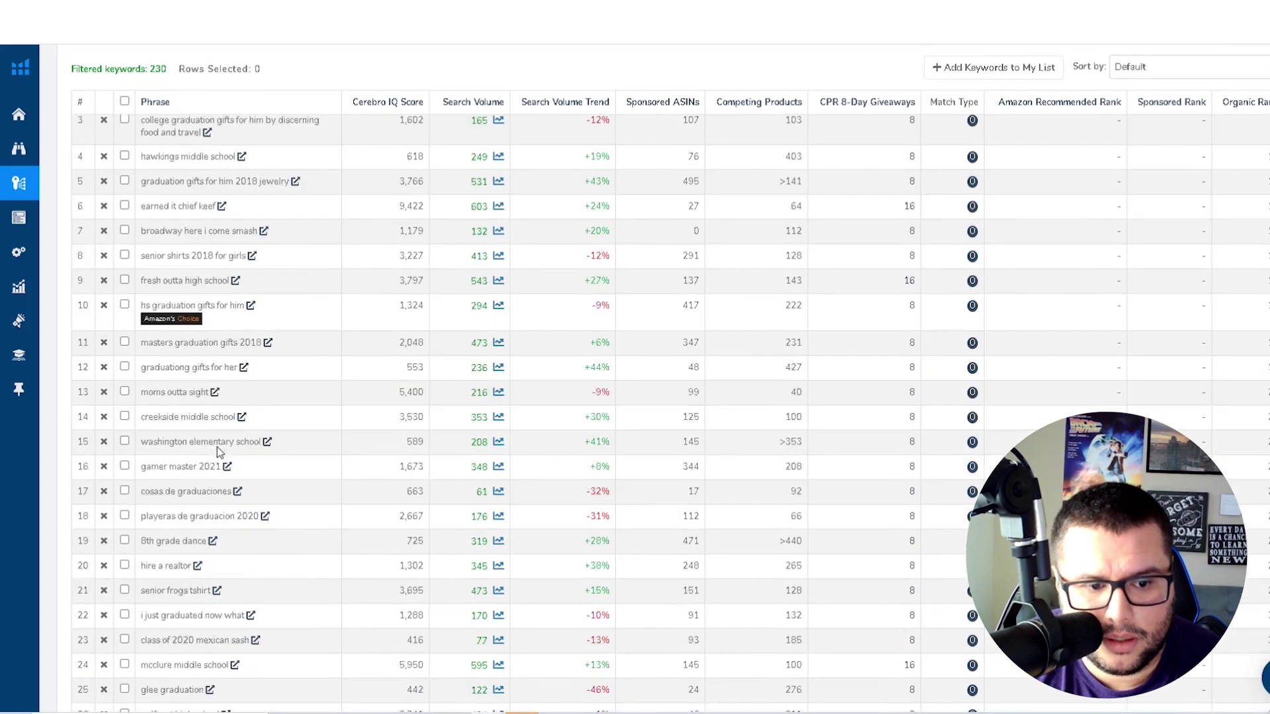
scroll(217, 446, "down", 2)
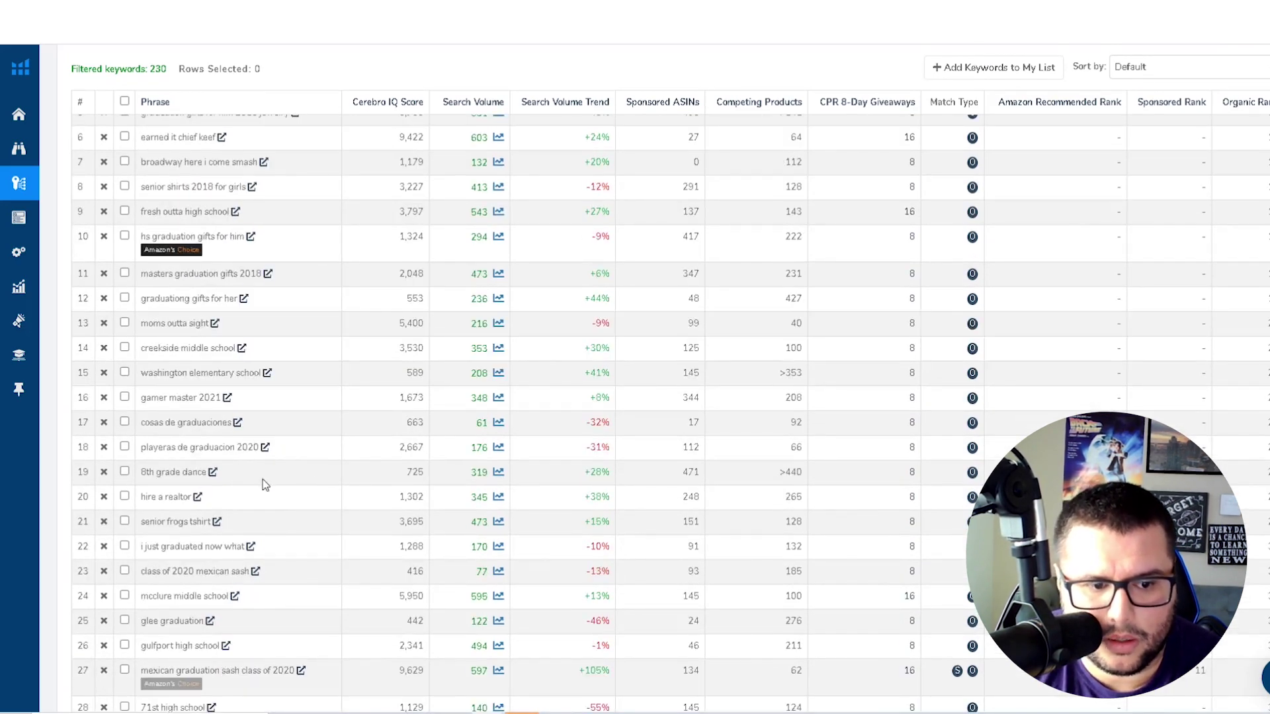
scroll(281, 499, "down", 1)
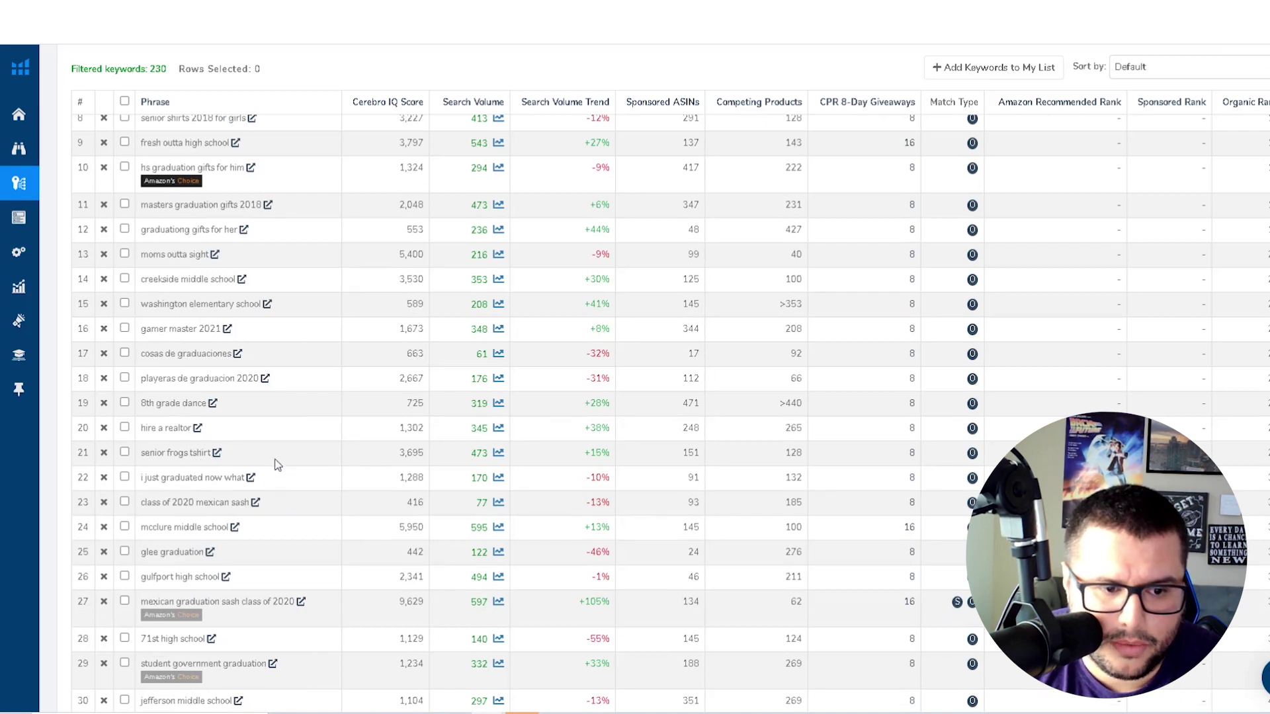
left_click_drag(178, 453, 148, 456)
left_click(145, 456)
double_click(145, 455)
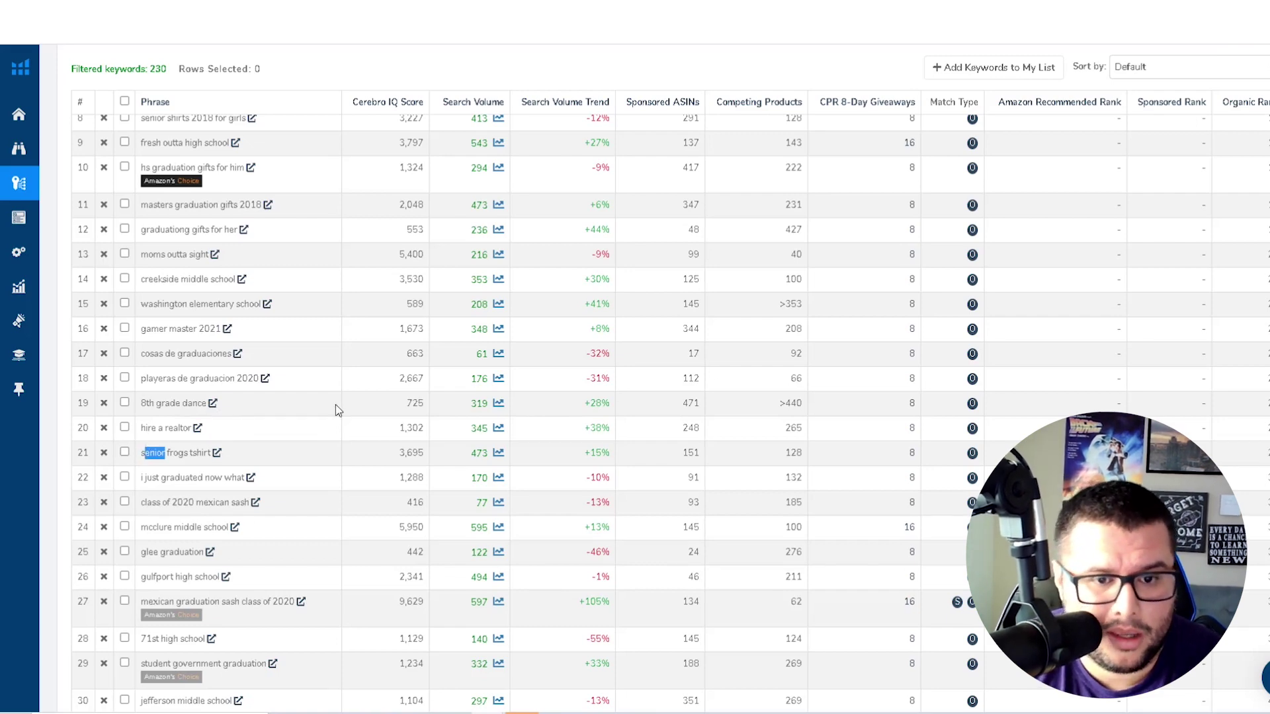
Read through the remaining filtered phrases down to the end of the first page of keywords.
scroll(404, 387, "down", 2)
scroll(402, 390, "down", 1)
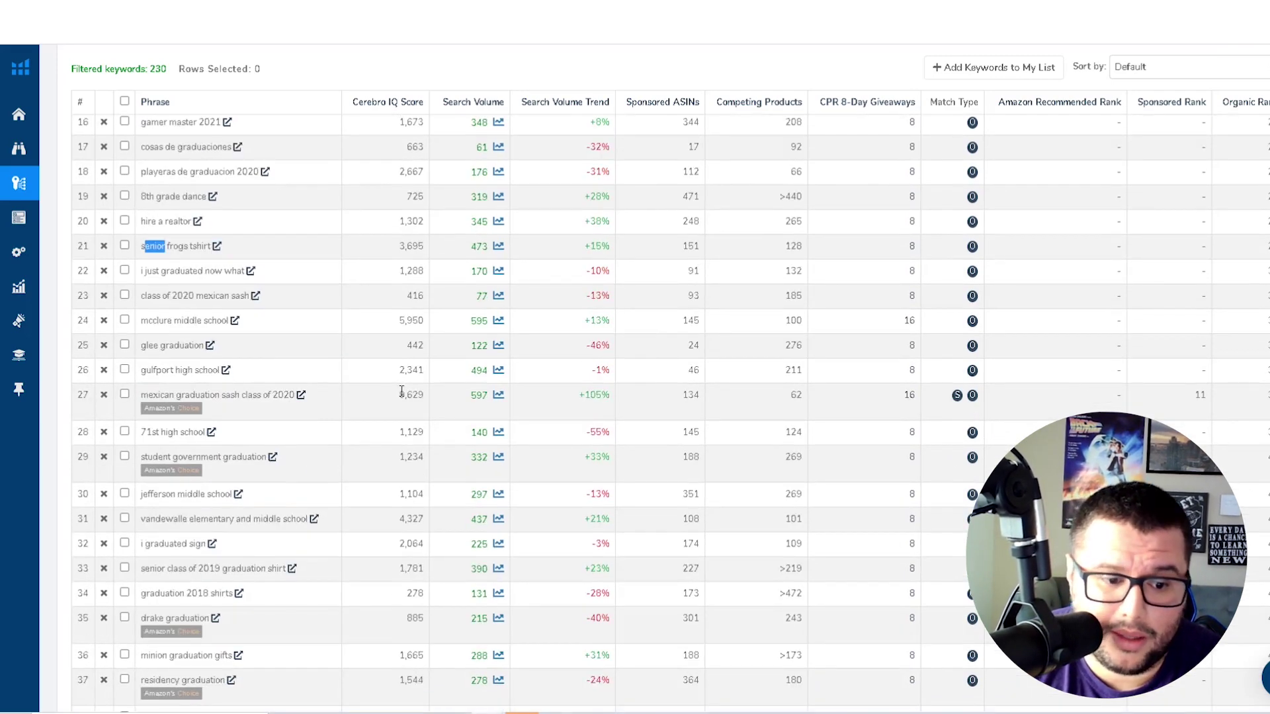
scroll(402, 392, "down", 1)
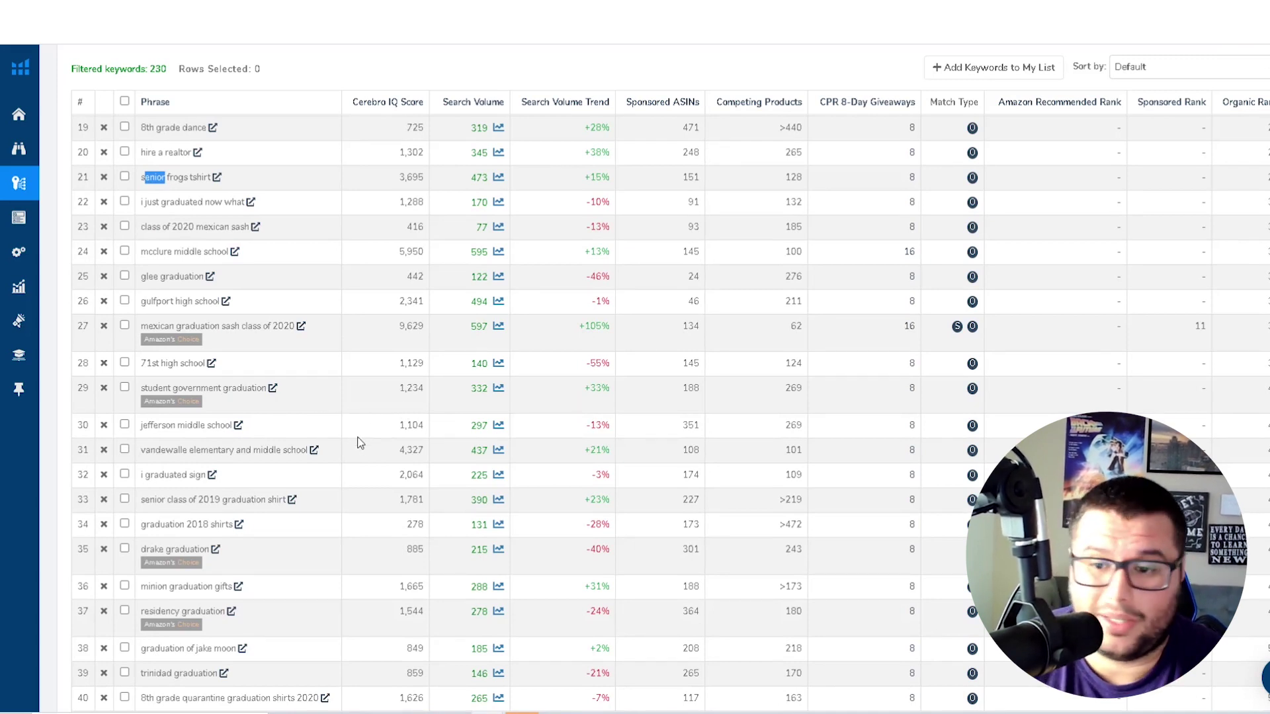
scroll(246, 432, "down", 2)
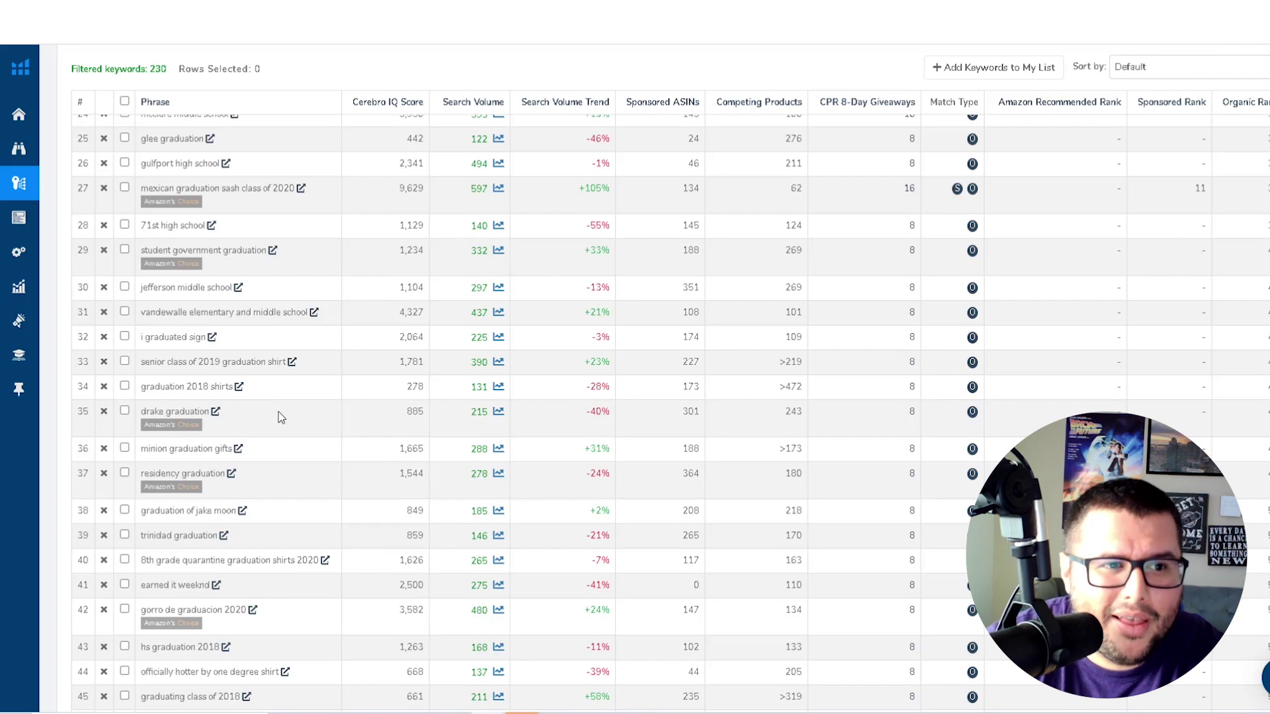
scroll(281, 416, "down", 4)
scroll(217, 668, "up", 1)
scroll(136, 645, "down", 1)
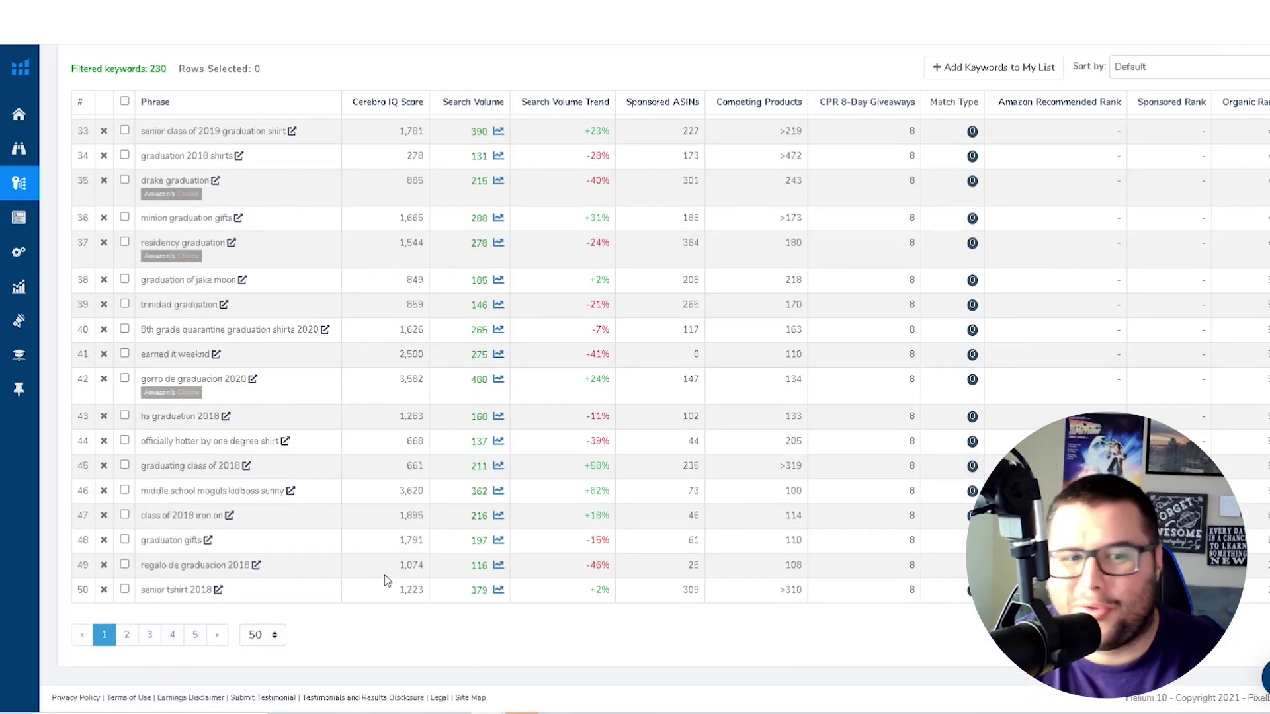
Open the Amazon listing of product B07BKJGKWL from the shirts frequently bought together with the analysed T-shirt.
scroll(387, 580, "up", 10)
scroll(392, 585, "up", 8)
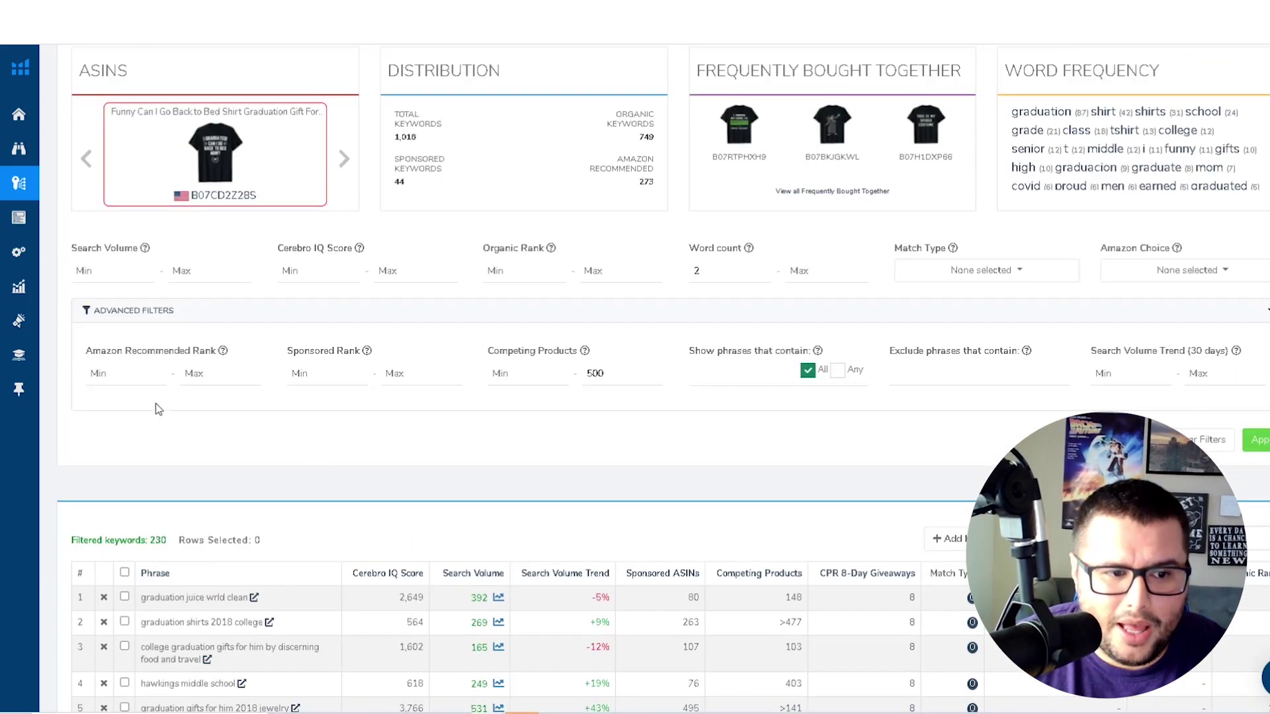
scroll(397, 305, "up", 1)
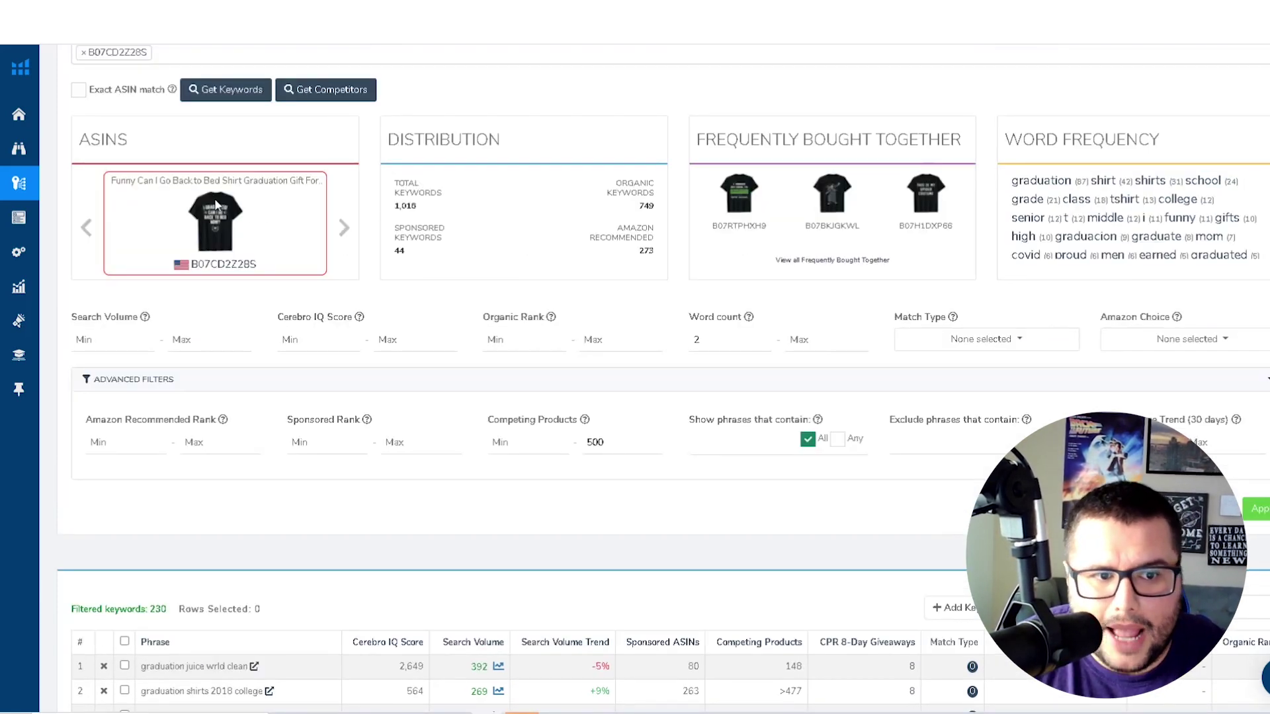
left_click(839, 202)
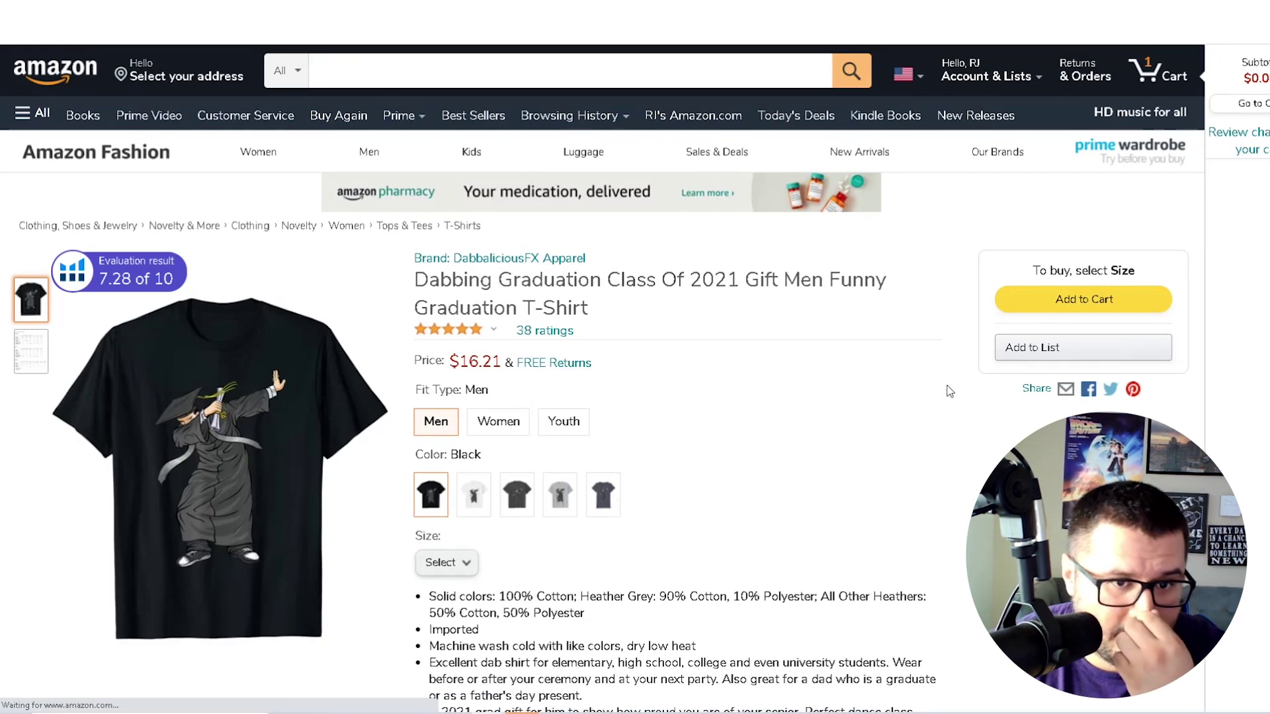
Display the dabbing graduation shirt's price and sales rank history for all time in the Helium 10 chart.
scroll(757, 311, "down", 2)
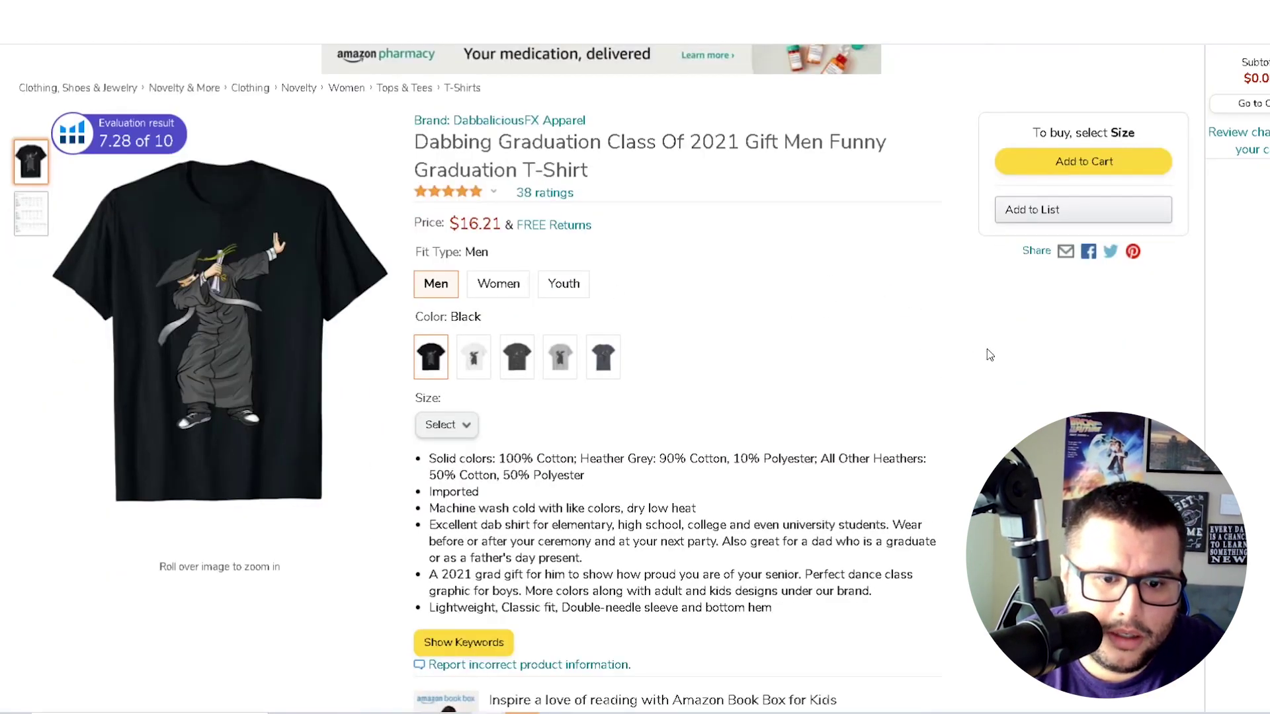
scroll(989, 350, "down", 4)
scroll(1164, 385, "down", 3)
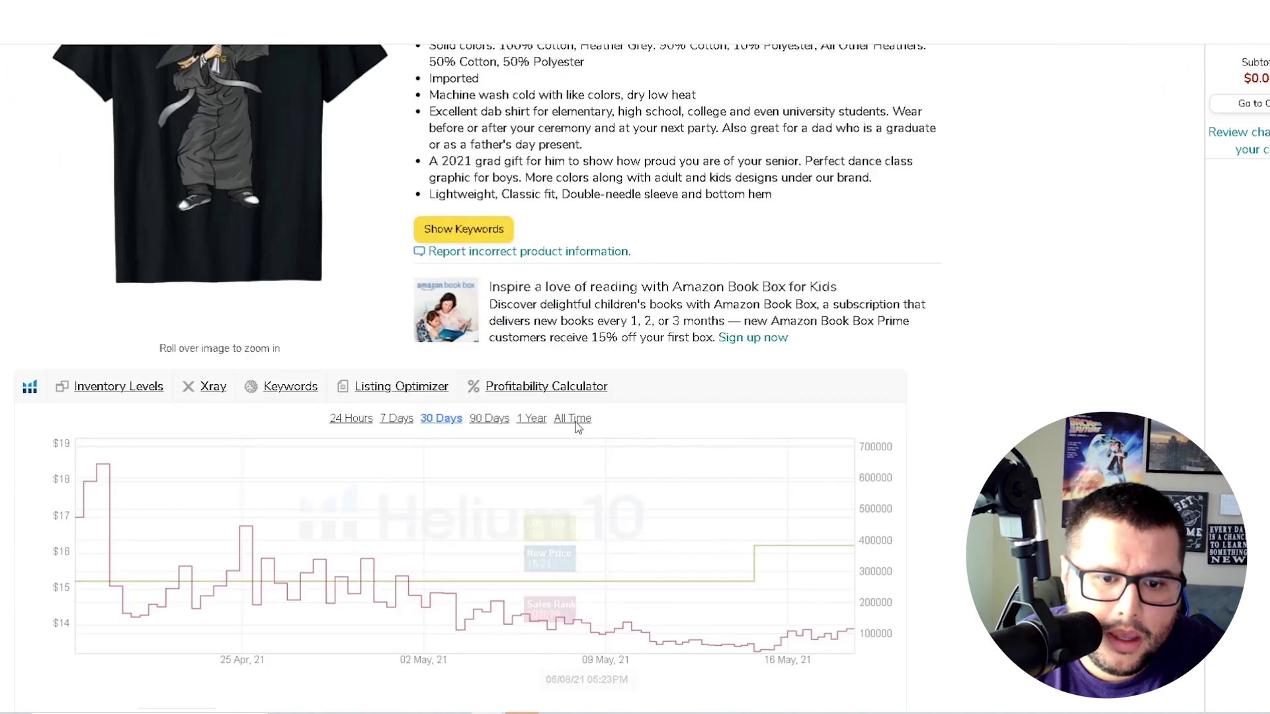
left_click(572, 350)
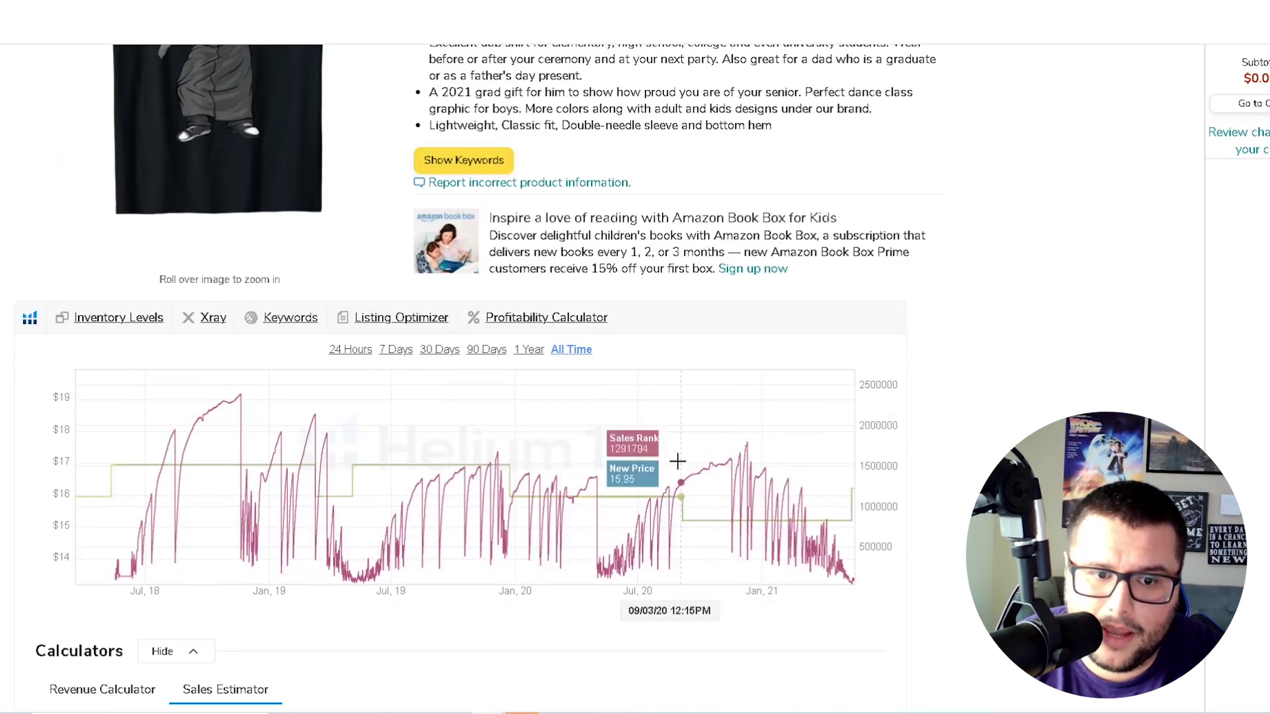
Run a Cerebro keyword lookup for the dabbing graduation shirt from its listing and go to the resulting phrases.
left_click(282, 329)
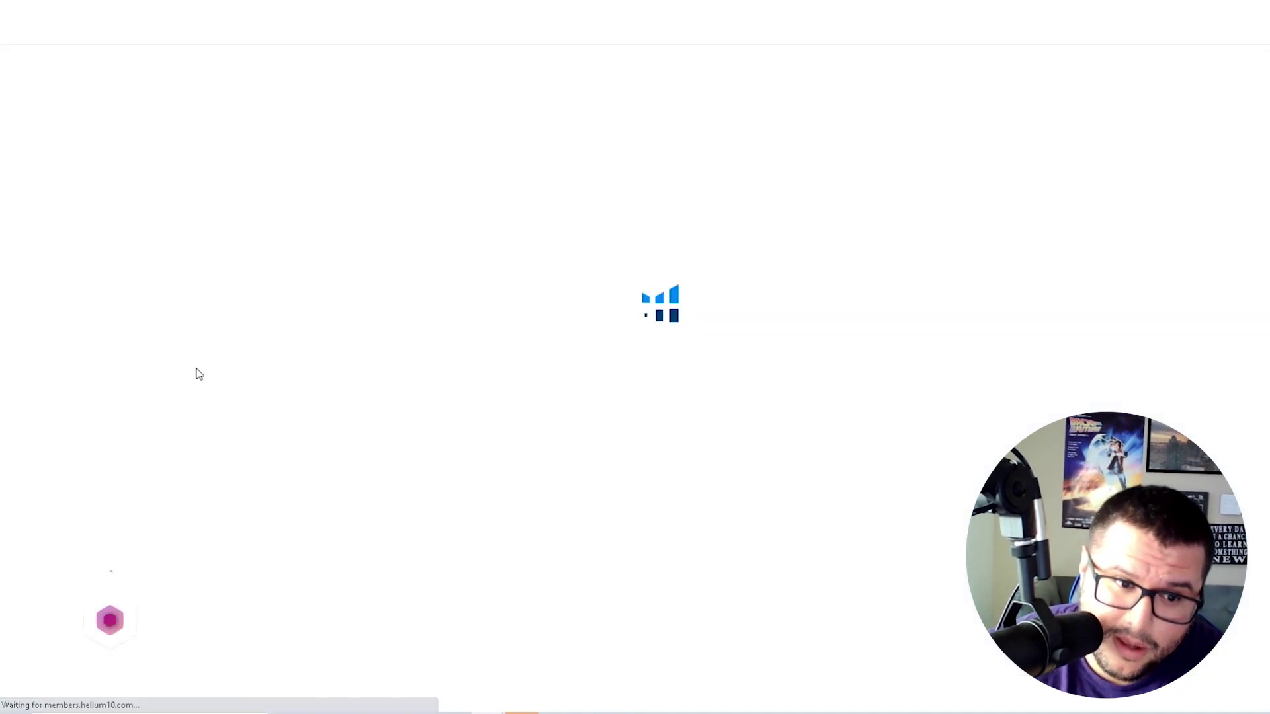
scroll(317, 430, "down", 2)
scroll(302, 453, "down", 2)
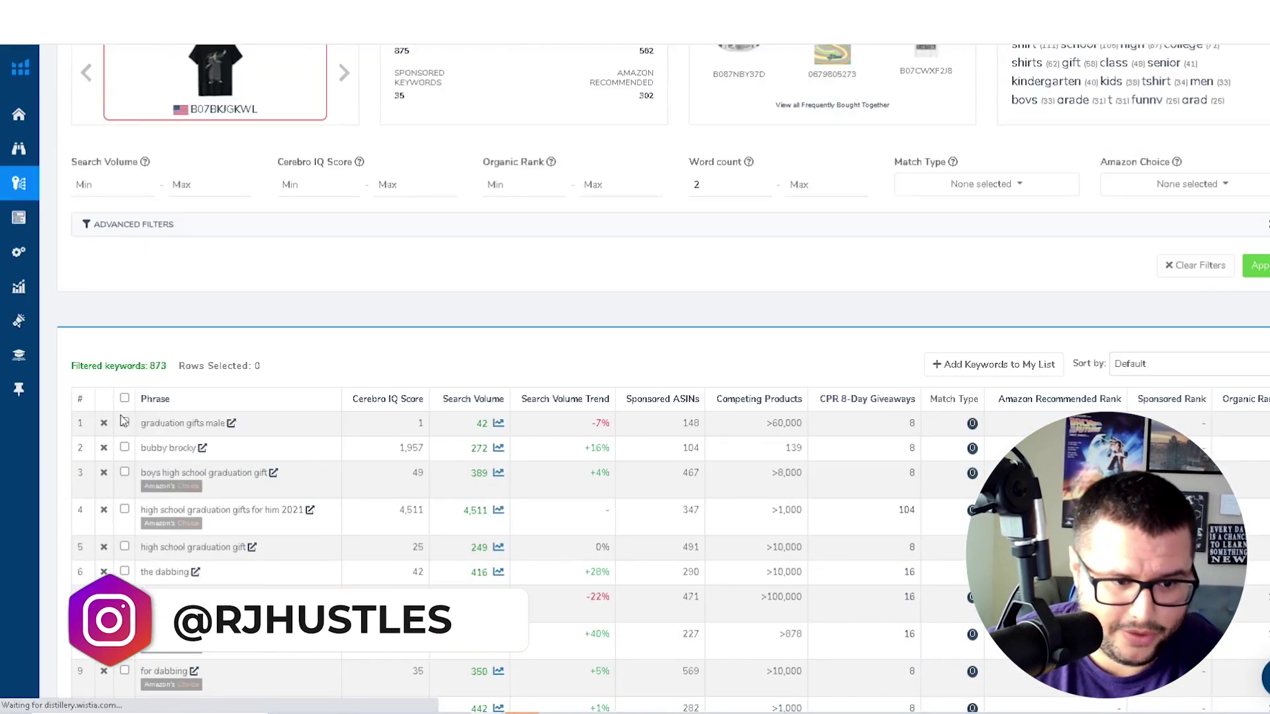